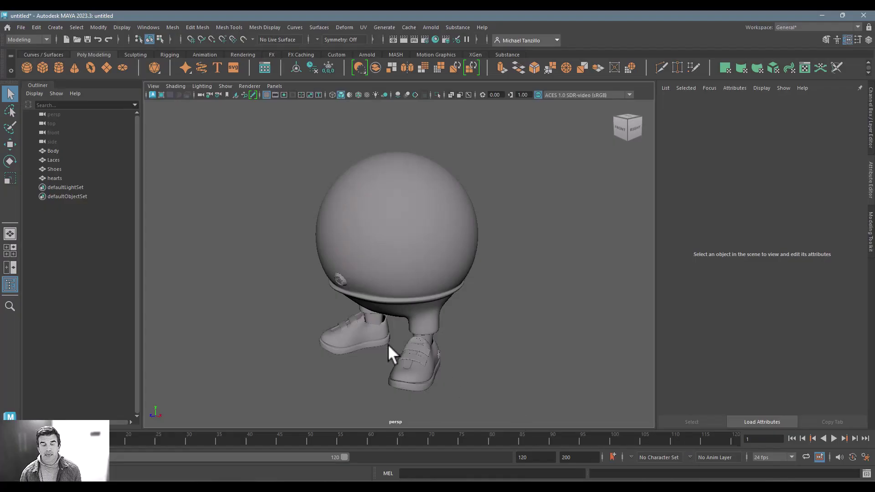
{"action": "mouse_move", "coordinate": [371, 283]}
{"action": "left_mouse_down", "text": "alt"}
{"action": "mouse_move", "coordinate": [385, 253]}
{"action": "mouse_move", "coordinate": [305, 266]}
{"action": "mouse_move", "coordinate": [411, 274]}
{"action": "mouse_move", "coordinate": [369, 270]}
{"action": "left_mouse_up", "text": "alt"}
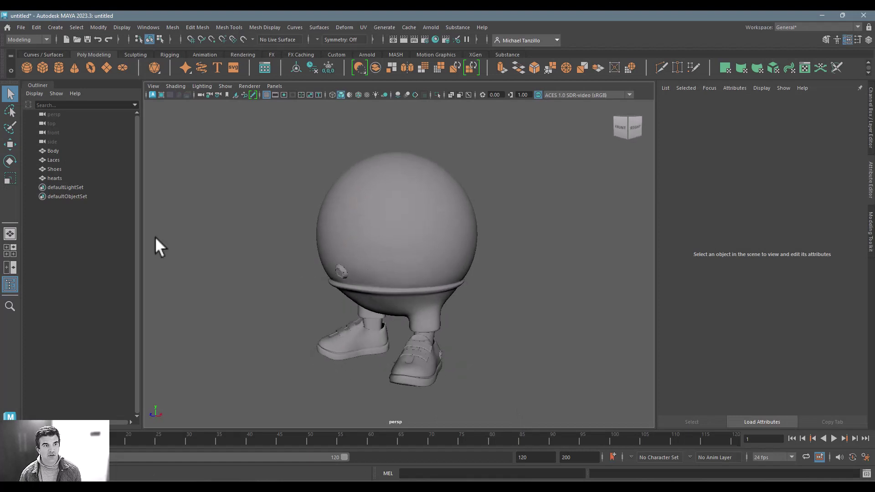
{"action": "left_click", "coordinate": [66, 151]}
{"action": "left_click", "coordinate": [63, 159]}
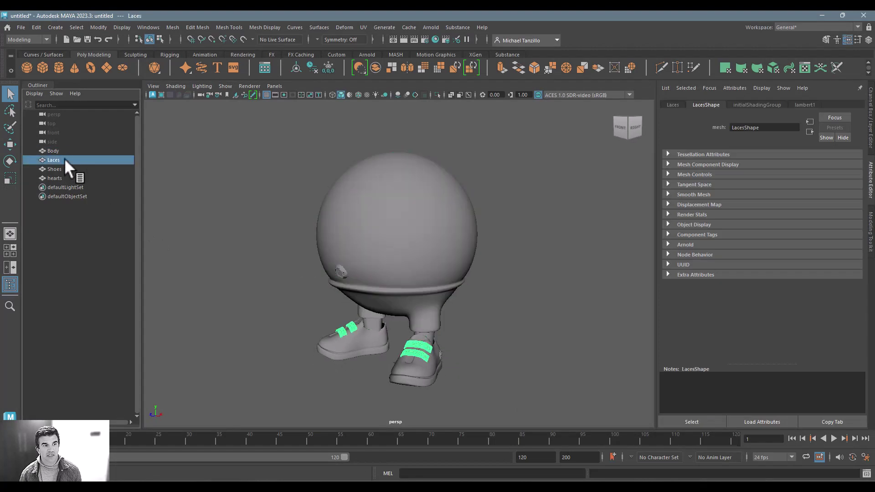
{"action": "left_click", "coordinate": [64, 167]}
{"action": "left_click", "coordinate": [64, 177]}
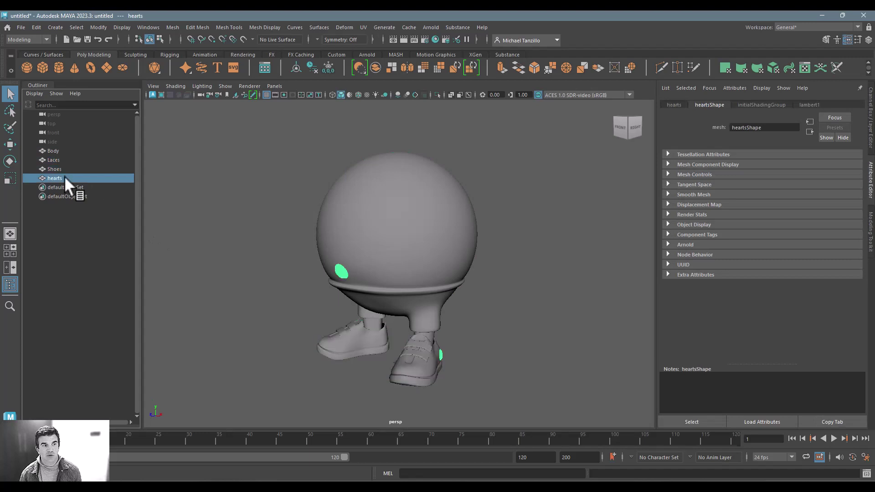
{"action": "left_click", "coordinate": [62, 151]}
{"action": "left_click", "coordinate": [63, 160]}
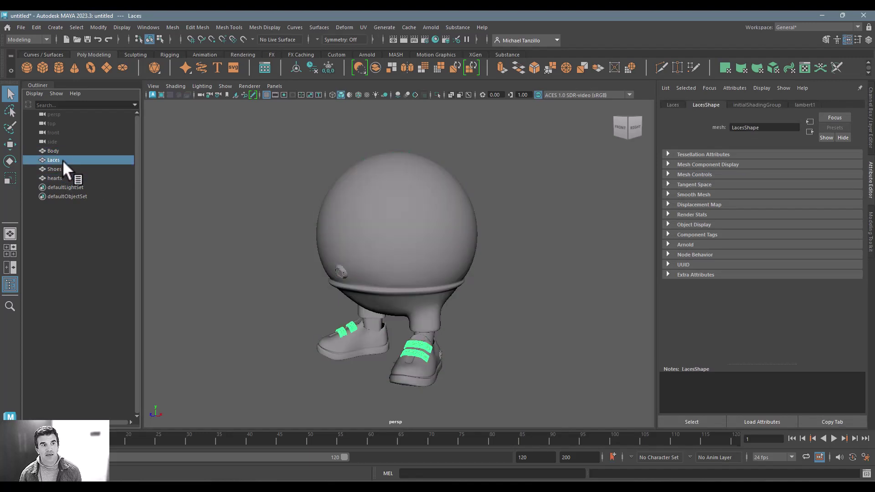
{"action": "left_click", "coordinate": [63, 169]}
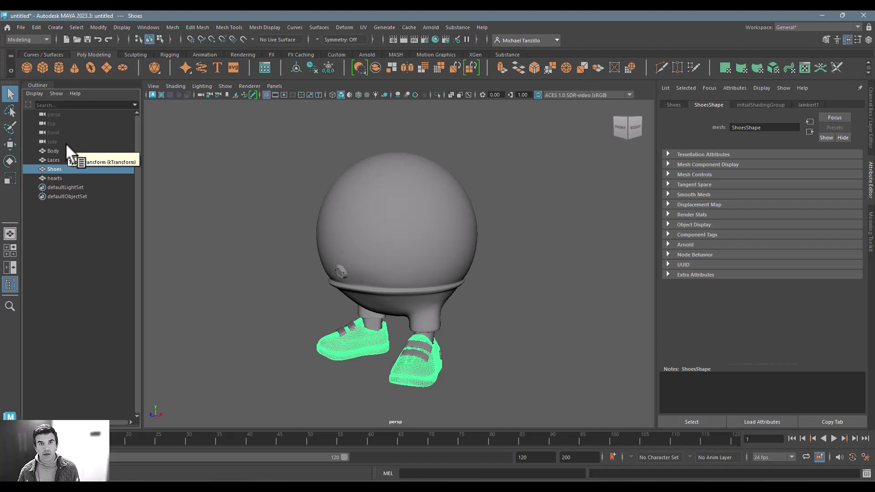
{"action": "left_click", "coordinate": [452, 235]}
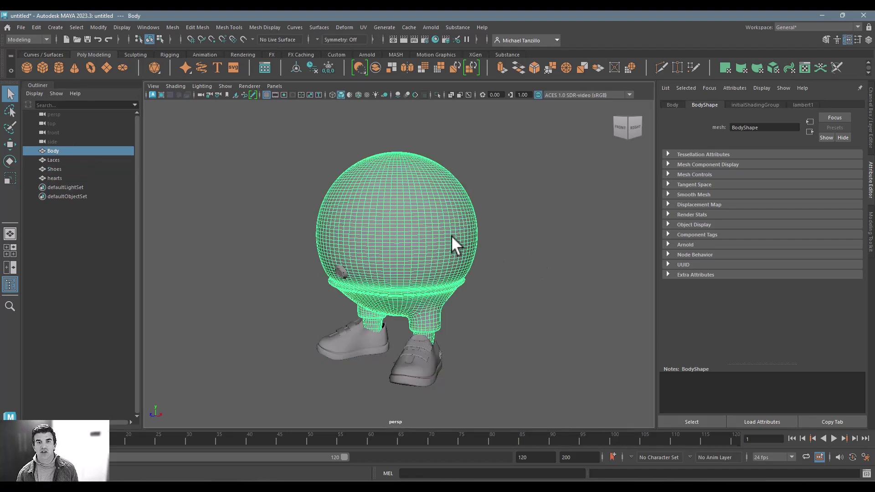
{"action": "left_click", "coordinate": [358, 26]}
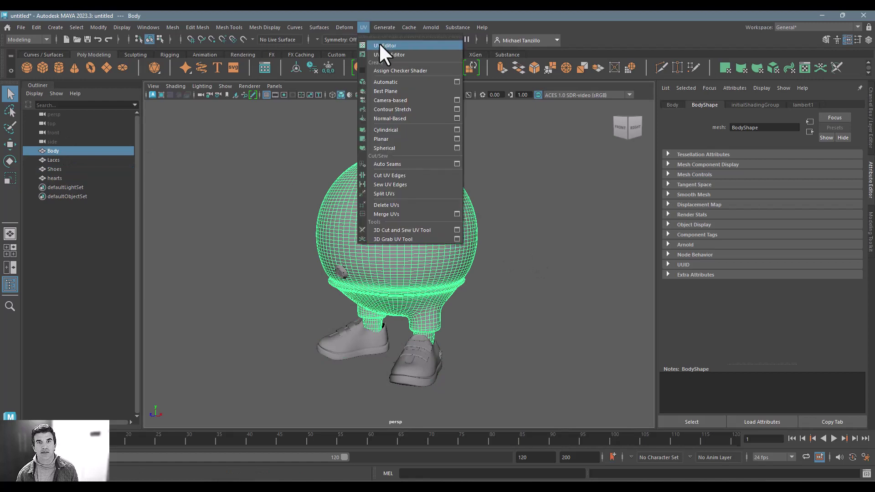
{"action": "left_click", "coordinate": [379, 42]}
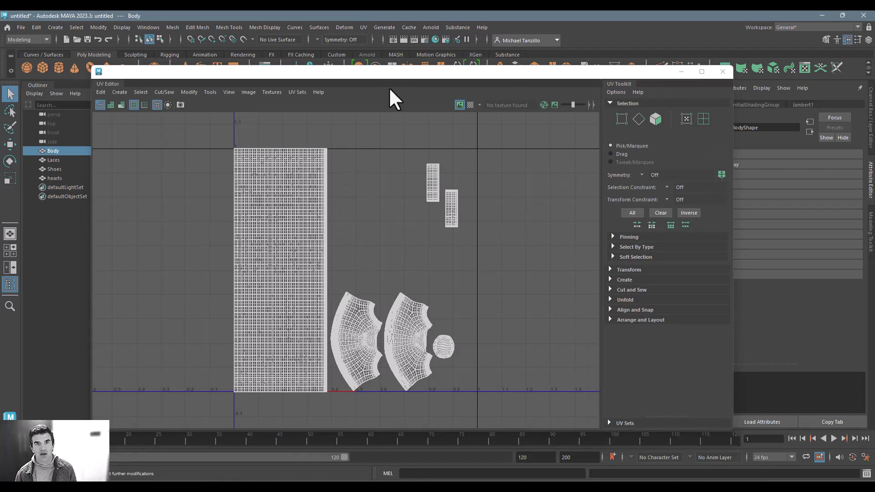
{"action": "left_click_drag", "start_coordinate": [384, 75], "coordinate": [483, 72]}
{"action": "left_click", "coordinate": [55, 169]}
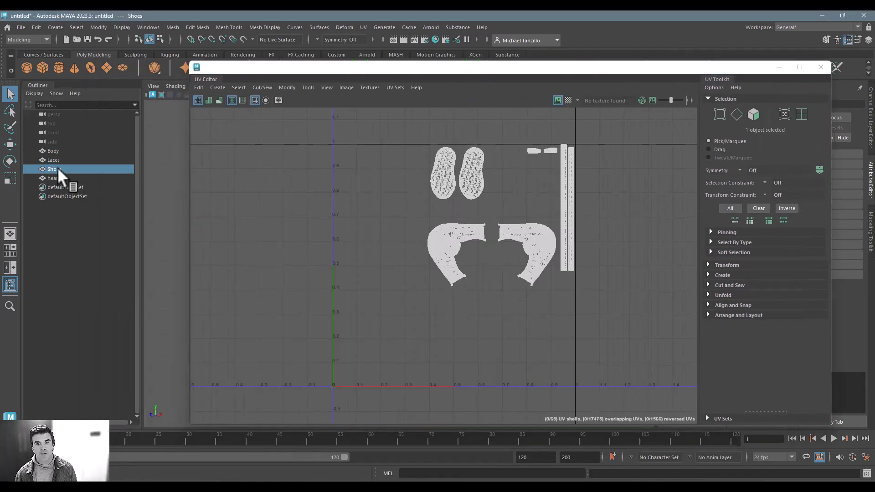
{"action": "left_click", "coordinate": [58, 175]}
{"action": "left_click", "coordinate": [60, 168]}
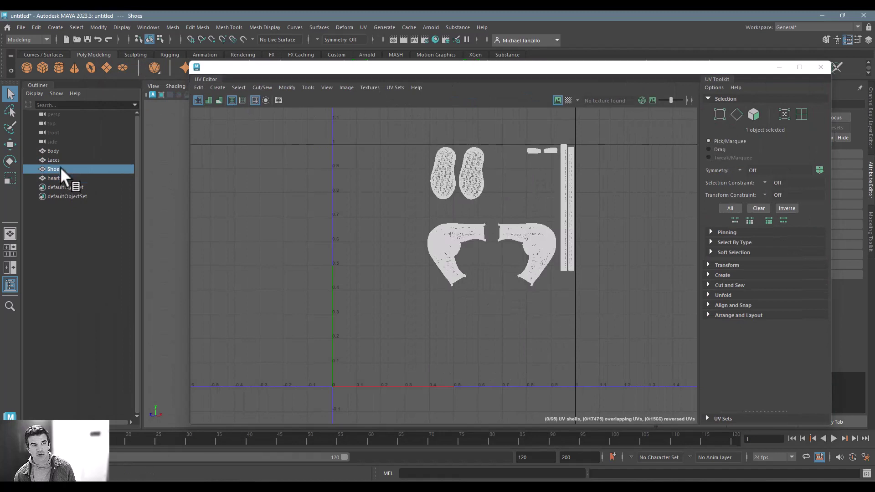
{"action": "left_click", "coordinate": [59, 160]}
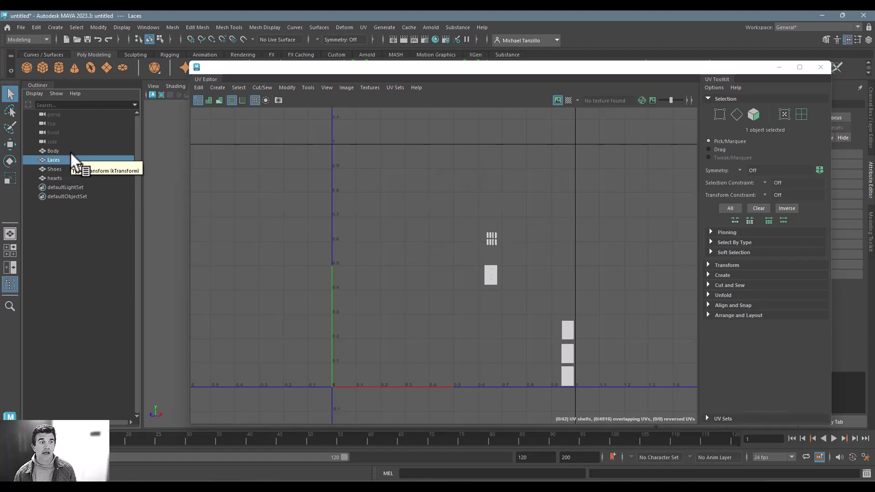
{"action": "left_click", "coordinate": [70, 152]}
{"action": "left_click", "coordinate": [70, 161]}
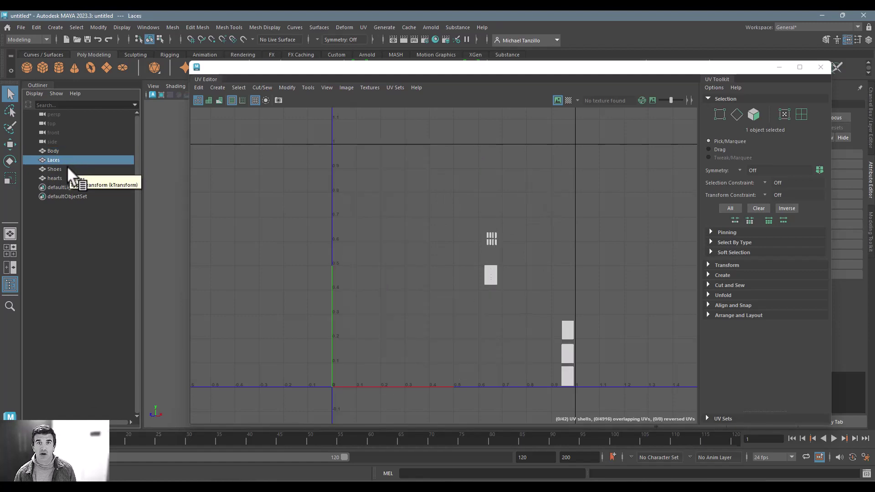
{"action": "left_click", "coordinate": [850, 70]}
{"action": "left_click", "coordinate": [821, 67]}
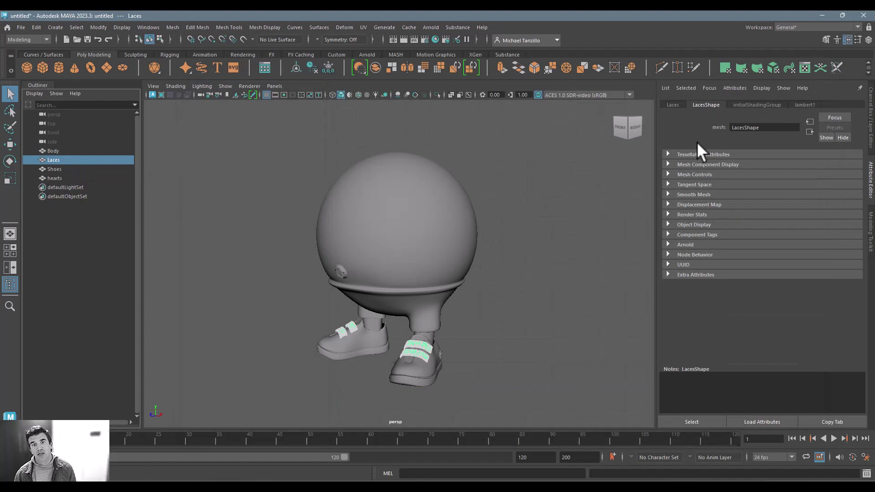
{"action": "left_click", "coordinate": [499, 180]}
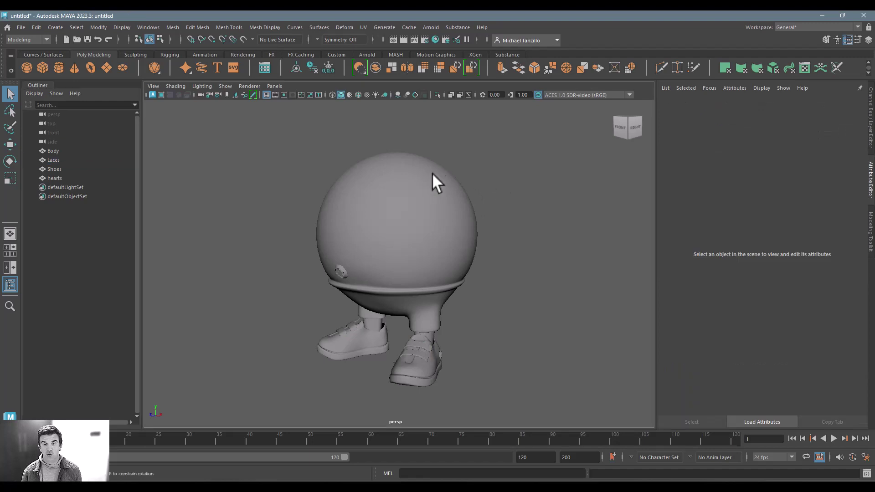
{"action": "mouse_move", "coordinate": [432, 178]}
{"action": "left_mouse_down", "text": "alt"}
{"action": "mouse_move", "coordinate": [512, 170]}
{"action": "mouse_move", "coordinate": [422, 178]}
{"action": "left_mouse_up", "text": "alt"}
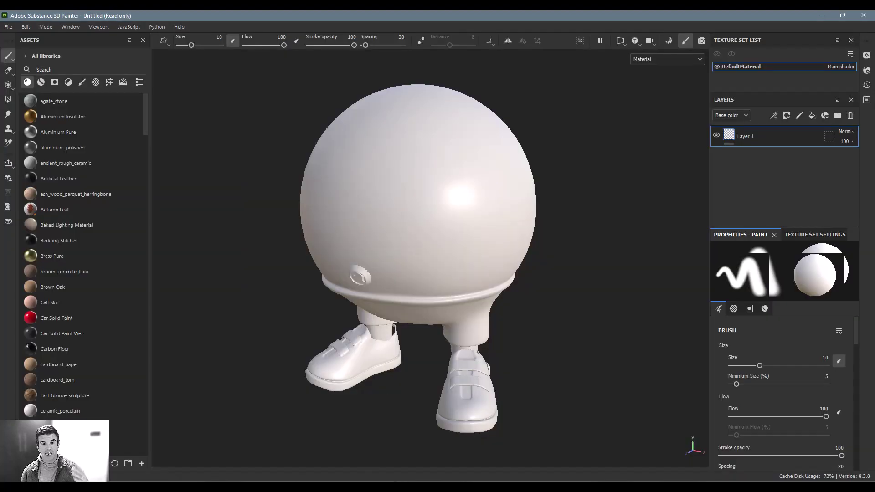
{"action": "left_click", "coordinate": [391, 477]}
{"action": "left_click", "coordinate": [830, 137]}
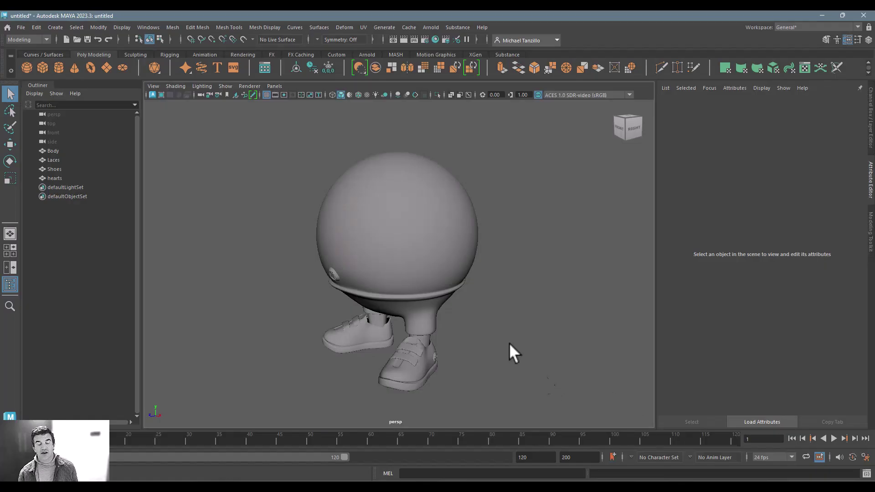
Select the Shoes and Laces meshes together and call up Assign New Material for them
{"action": "left_click_drag", "start_coordinate": [415, 284], "coordinate": [436, 279], "text": "alt"}
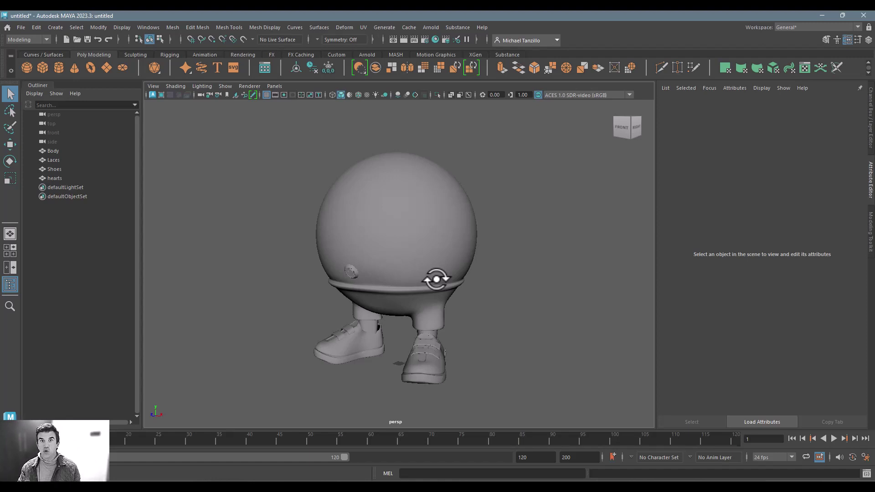
{"action": "left_click", "coordinate": [436, 280]}
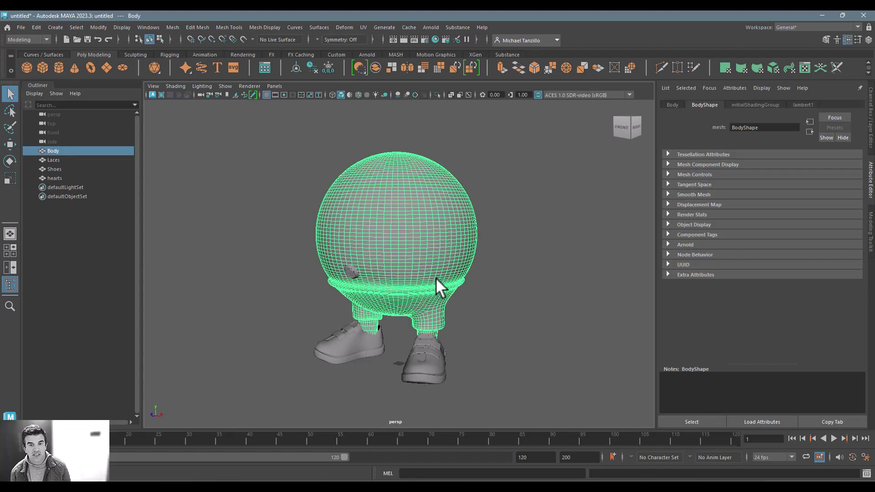
{"action": "left_click", "coordinate": [441, 369]}
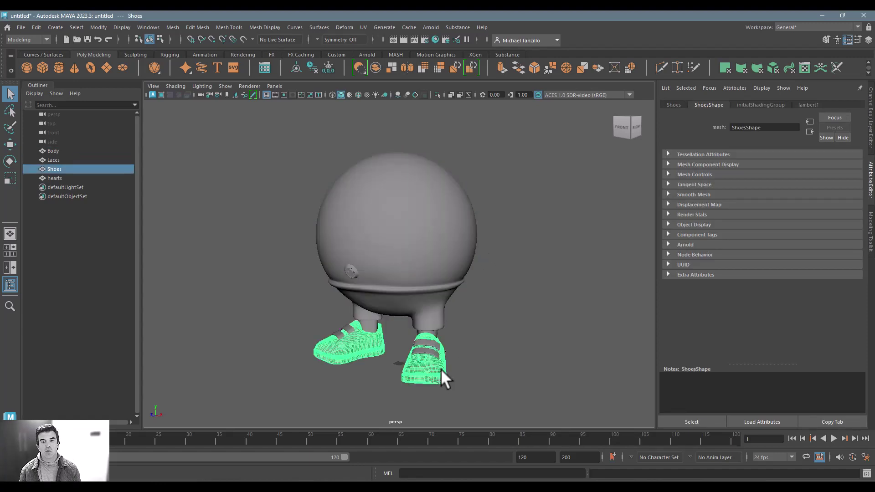
{"action": "left_click", "coordinate": [432, 351], "text": "shift"}
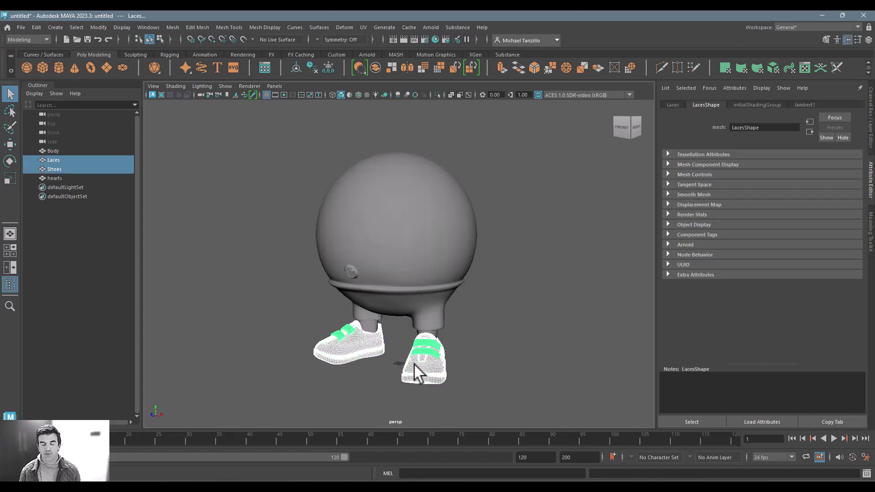
{"action": "right_click_drag", "start_coordinate": [424, 348], "coordinate": [428, 453]}
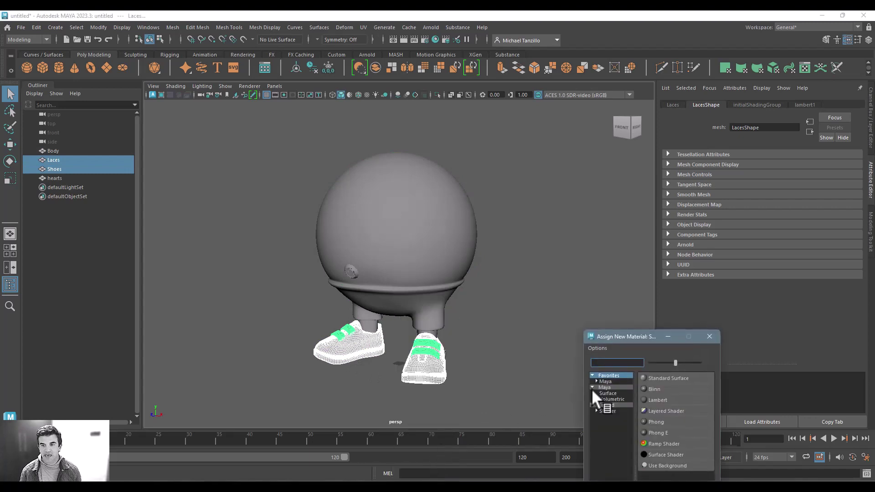
Give the shoes and laces a new Lambert material with a red colour
{"action": "left_click_drag", "start_coordinate": [618, 341], "coordinate": [606, 221]}
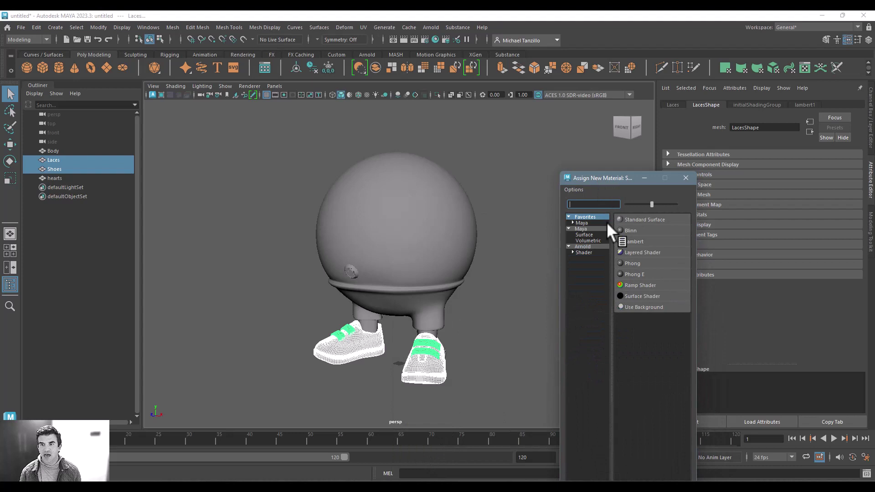
{"action": "left_click", "coordinate": [635, 241]}
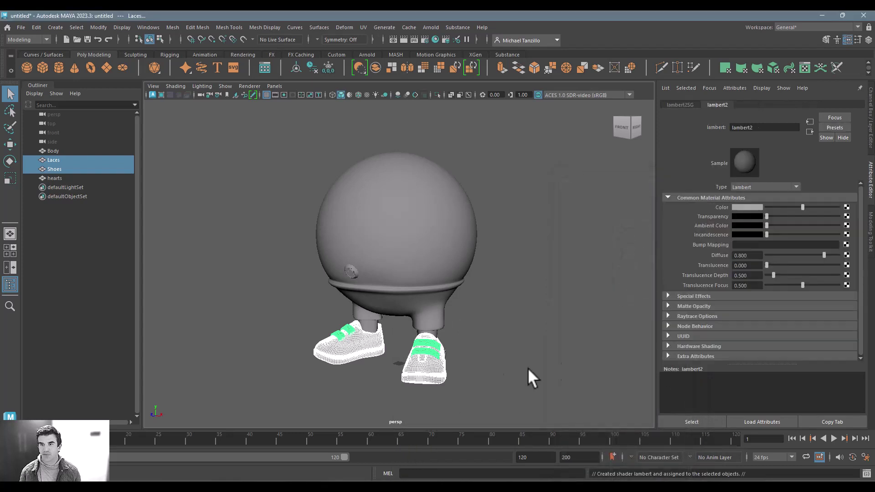
{"action": "left_click", "coordinate": [742, 208]}
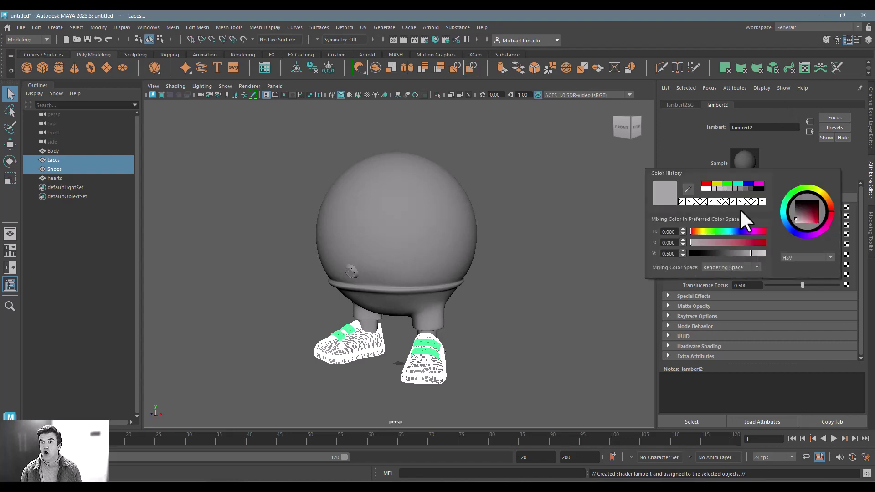
{"action": "left_click", "coordinate": [705, 184]}
{"action": "left_click", "coordinate": [581, 201]}
Rename the shoes' Lambert material to Shoes_TS, then deselect the shoes
{"action": "left_click", "coordinate": [425, 370]}
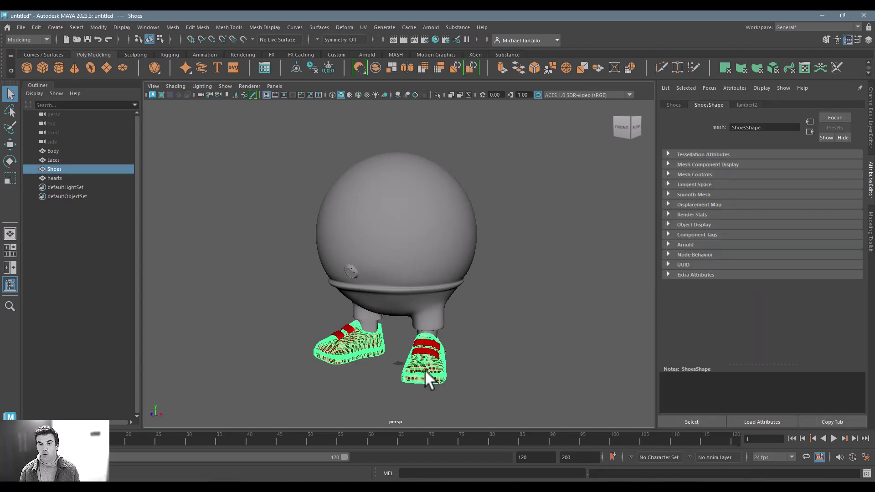
{"action": "left_click", "coordinate": [741, 105]}
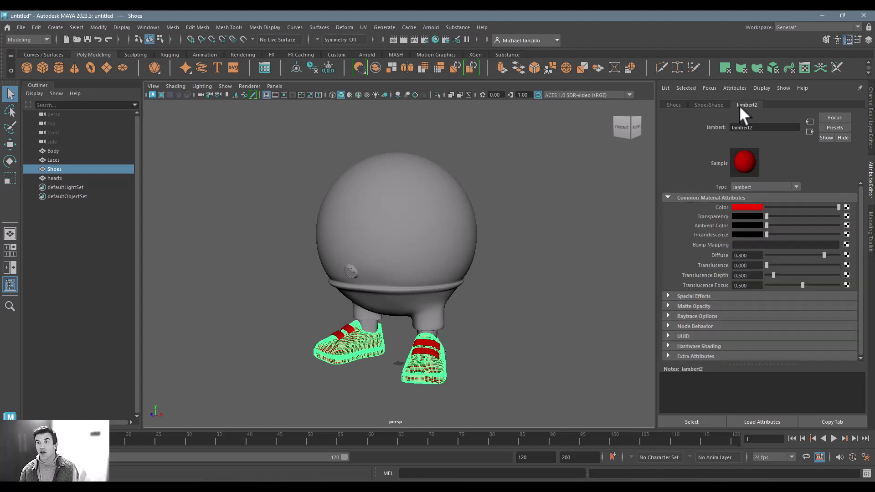
{"action": "double_click", "coordinate": [757, 128]}
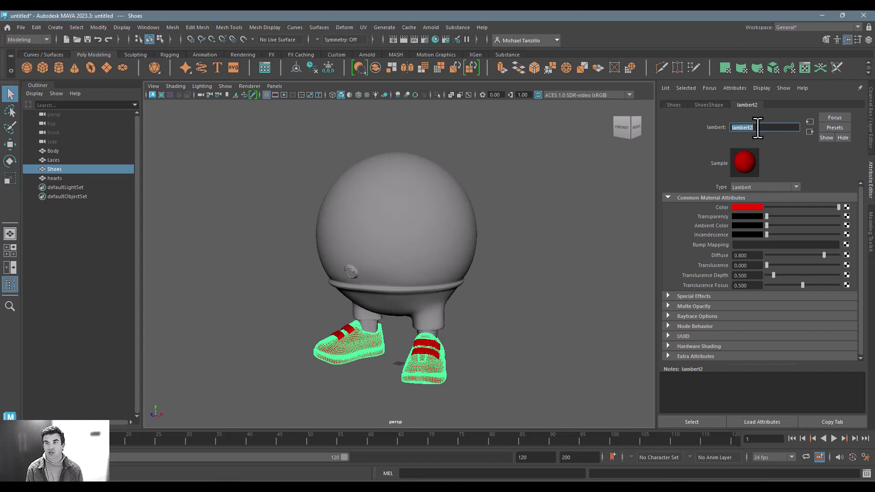
{"action": "type", "text": "Shoes1"}
{"action": "key", "text": "Return"}
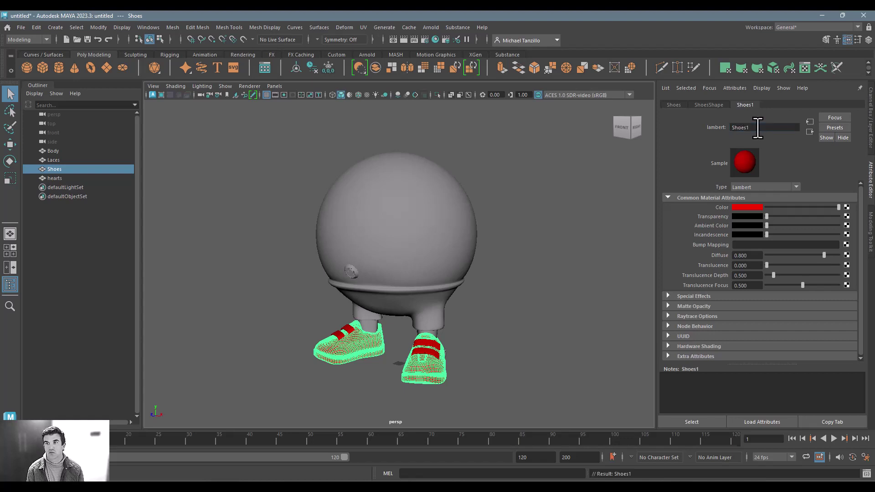
{"action": "left_click", "coordinate": [757, 129]}
{"action": "key", "text": "BackSpace"}
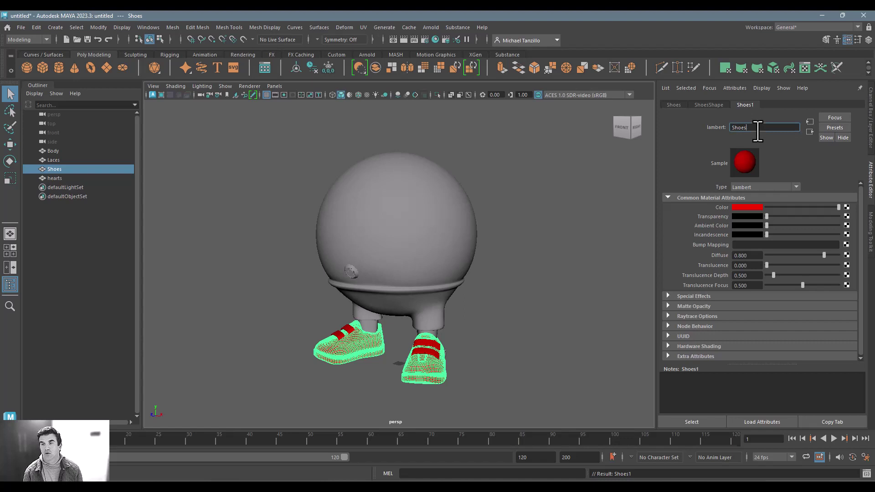
{"action": "type", "text": "_TS"}
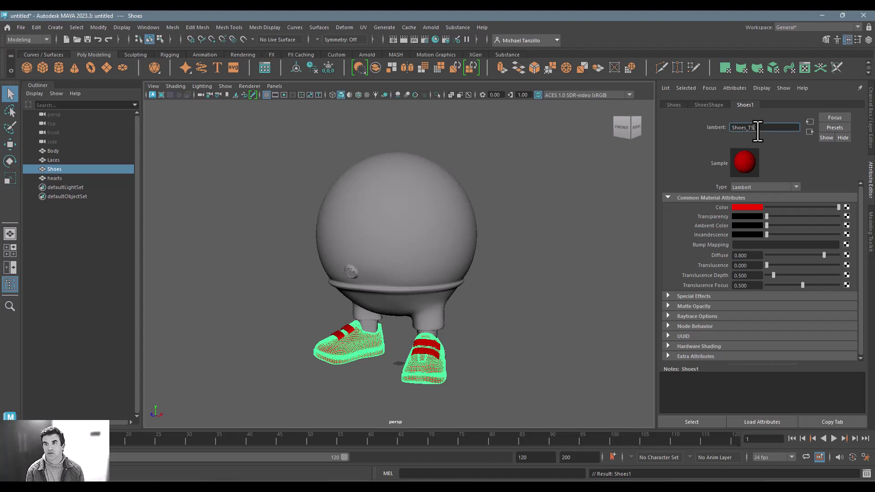
{"action": "key", "text": "Return"}
{"action": "left_click", "coordinate": [528, 243]}
{"action": "mouse_move", "coordinate": [528, 244]}
{"action": "left_mouse_down", "text": "alt"}
{"action": "mouse_move", "coordinate": [522, 228]}
{"action": "mouse_move", "coordinate": [515, 233]}
{"action": "left_mouse_up", "text": "alt"}
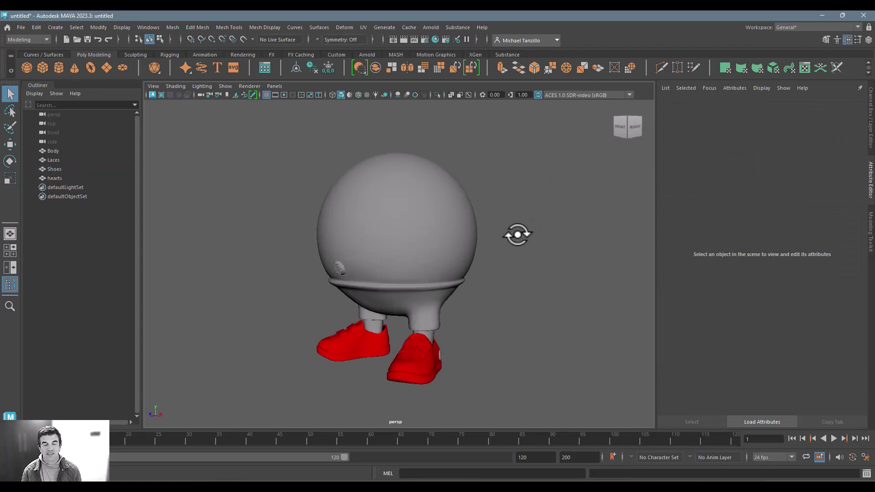
{"action": "left_click", "coordinate": [428, 333]}
{"action": "left_click", "coordinate": [430, 332]}
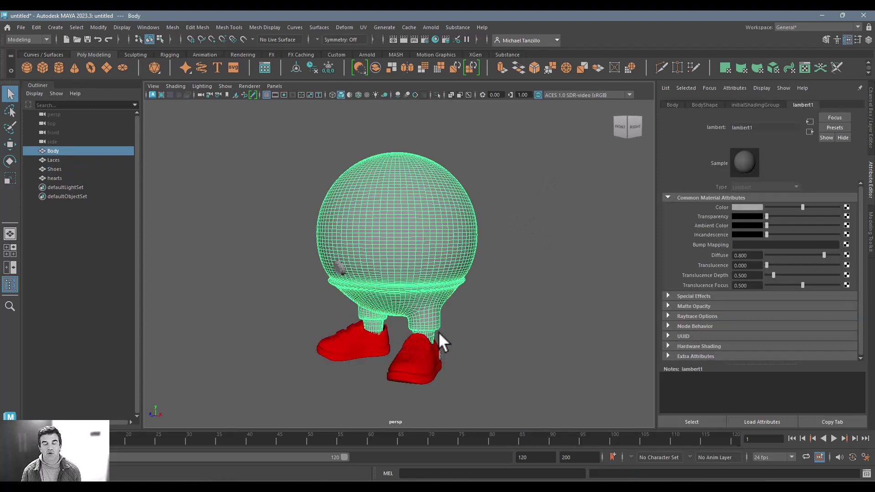
{"action": "left_click", "coordinate": [340, 261], "text": "shift"}
{"action": "left_click_drag", "start_coordinate": [344, 269], "coordinate": [469, 242], "text": "alt"}
{"action": "left_click_drag", "start_coordinate": [467, 349], "coordinate": [504, 353], "text": "alt"}
{"action": "left_click", "coordinate": [414, 365]}
{"action": "left_click", "coordinate": [398, 358]}
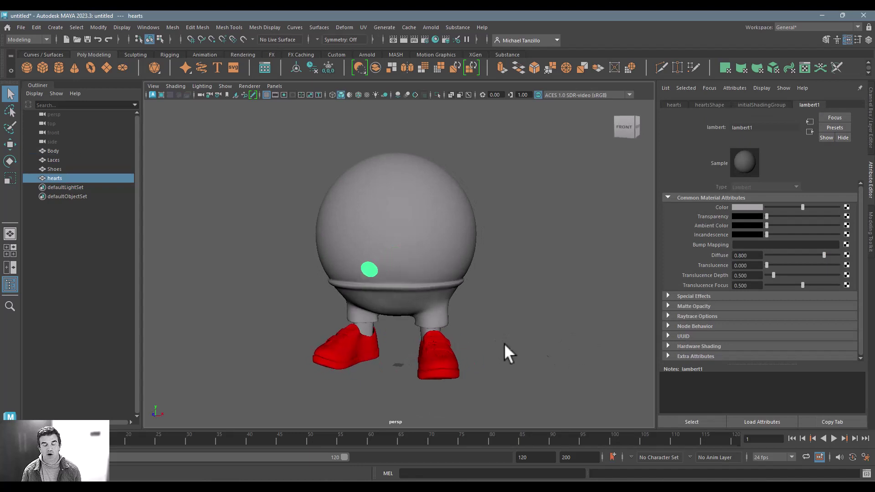
{"action": "left_click_drag", "start_coordinate": [390, 274], "coordinate": [332, 279], "text": "alt"}
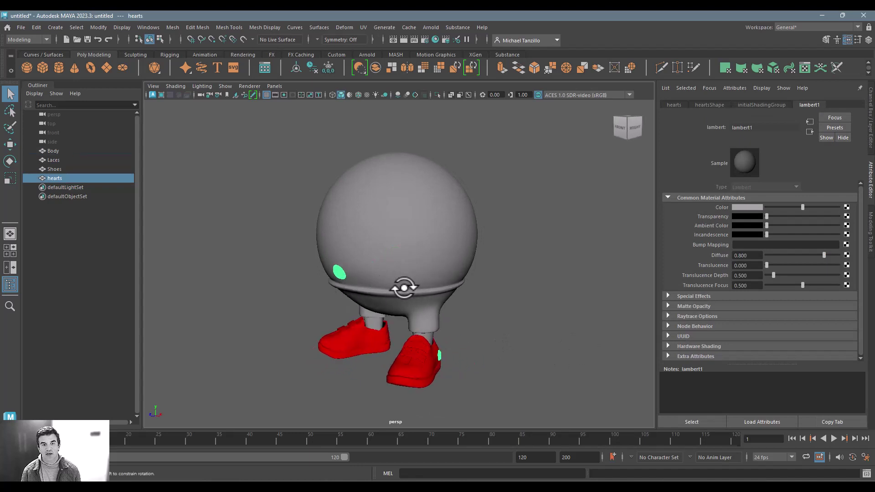
{"action": "left_click_drag", "start_coordinate": [403, 288], "coordinate": [348, 277], "text": "alt"}
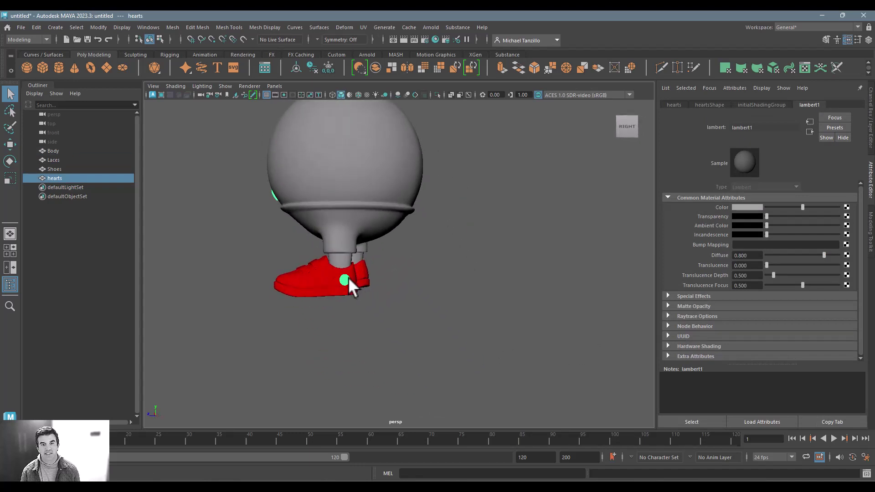
{"action": "right_click_drag", "start_coordinate": [353, 281], "coordinate": [351, 247]}
{"action": "left_click_drag", "start_coordinate": [284, 245], "coordinate": [468, 305]}
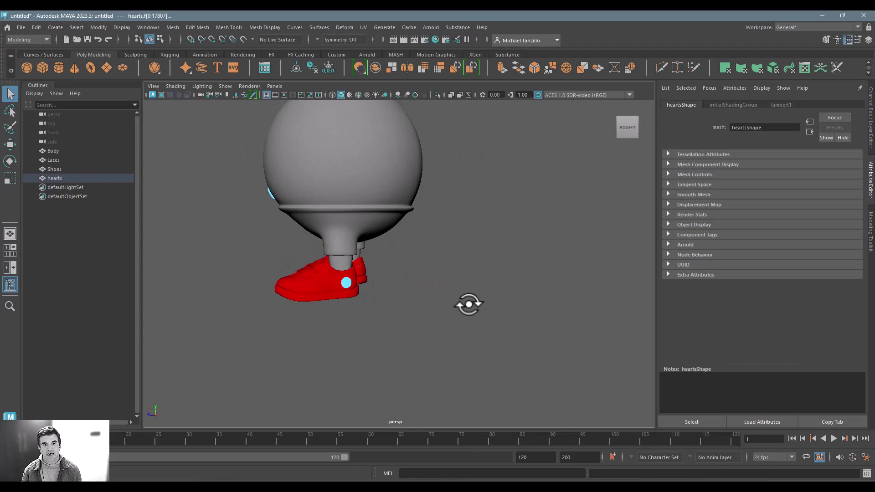
{"action": "right_click_drag", "start_coordinate": [346, 278], "coordinate": [409, 433]}
{"action": "left_click", "coordinate": [368, 343]}
{"action": "right_click_drag", "start_coordinate": [349, 284], "coordinate": [410, 218]}
{"action": "mouse_move", "coordinate": [365, 316]}
{"action": "left_mouse_down", "text": "alt"}
{"action": "mouse_move", "coordinate": [412, 318]}
{"action": "mouse_move", "coordinate": [371, 297]}
{"action": "mouse_move", "coordinate": [398, 322]}
{"action": "mouse_move", "coordinate": [403, 304]}
{"action": "mouse_move", "coordinate": [371, 307]}
{"action": "left_mouse_up", "text": "alt"}
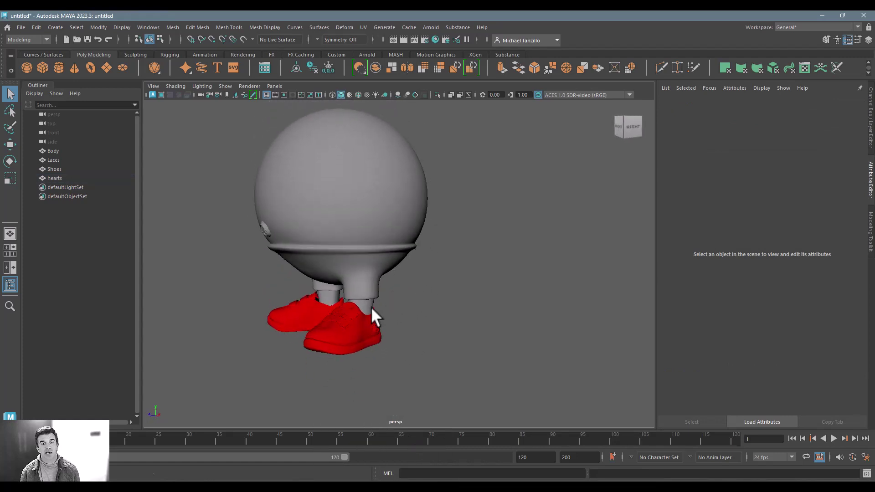
Select only the Body mesh and bring up its material assignment options
{"action": "left_click", "coordinate": [365, 302]}
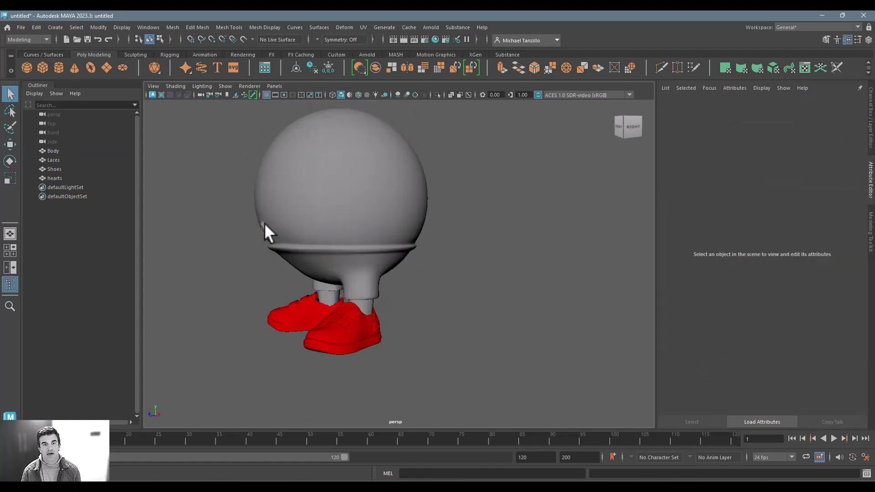
{"action": "left_click", "coordinate": [264, 224]}
{"action": "left_click", "coordinate": [327, 217], "text": "shift"}
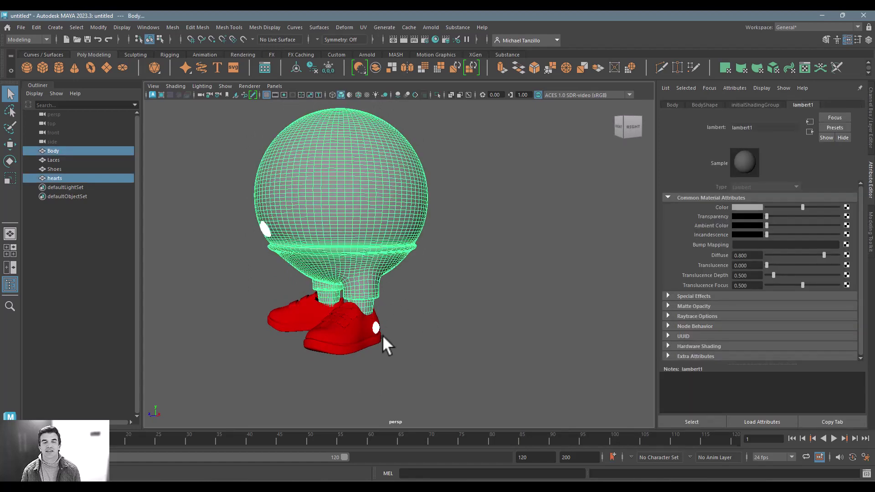
{"action": "left_click", "coordinate": [365, 275]}
{"action": "right_click_drag", "start_coordinate": [358, 204], "coordinate": [367, 440]}
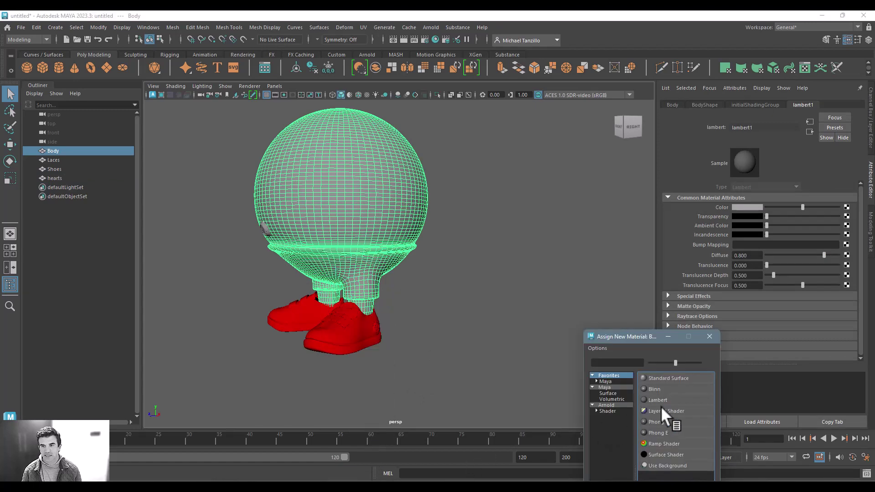
Give the body a new blue Lambert material named Body_TS, then deselect it
{"action": "left_click", "coordinate": [658, 400]}
{"action": "left_click", "coordinate": [746, 210]}
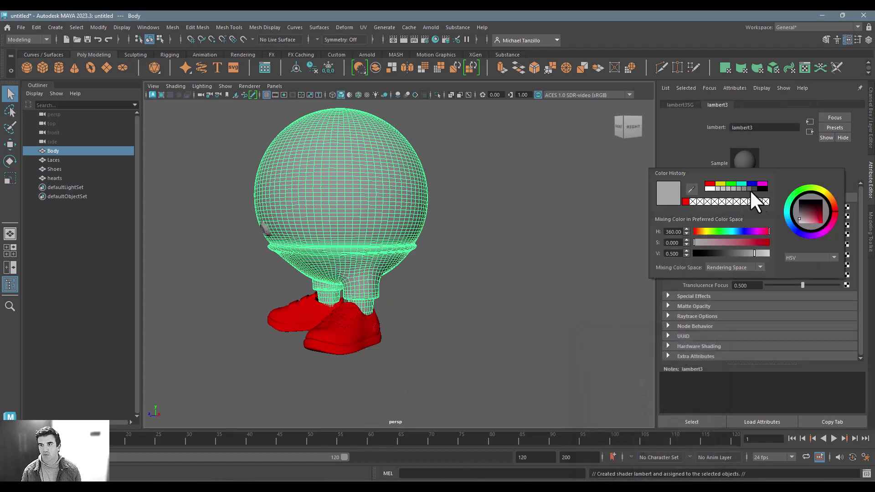
{"action": "left_click", "coordinate": [751, 184]}
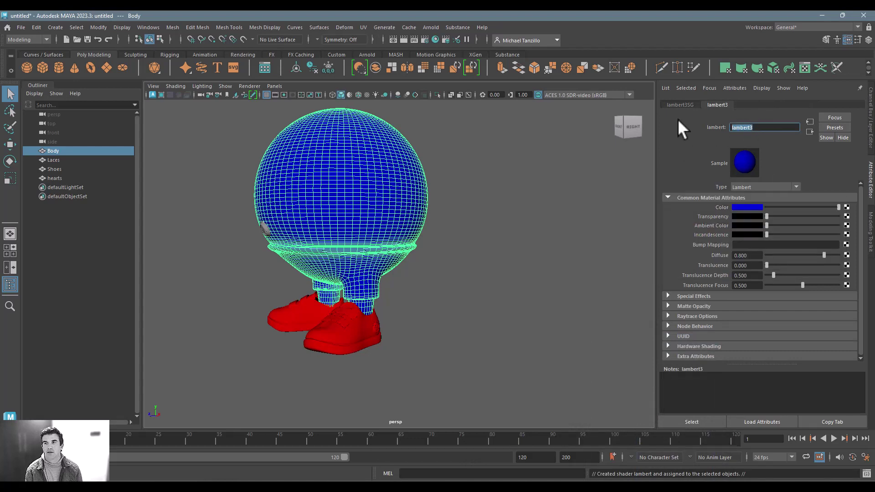
{"action": "type", "text": "Body_TS"}
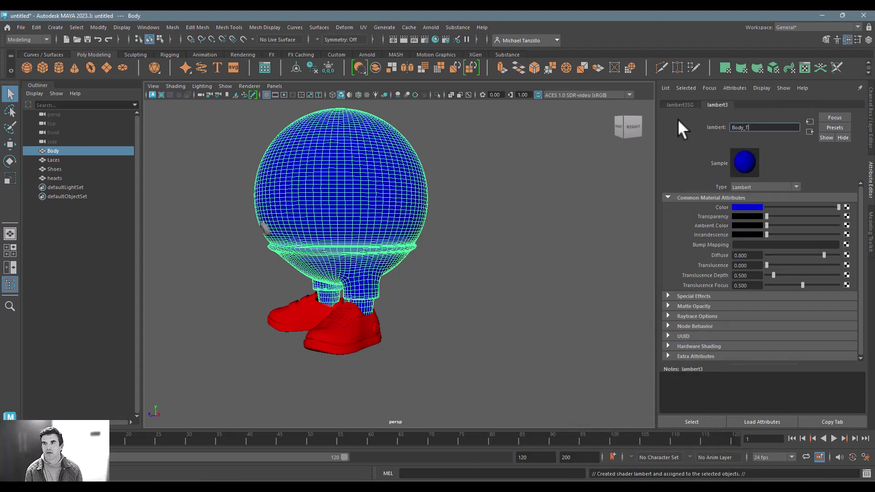
{"action": "key", "text": "Return"}
{"action": "left_click", "coordinate": [508, 249]}
{"action": "left_click_drag", "start_coordinate": [508, 249], "coordinate": [404, 236], "text": "alt"}
{"action": "right_click", "coordinate": [420, 211]}
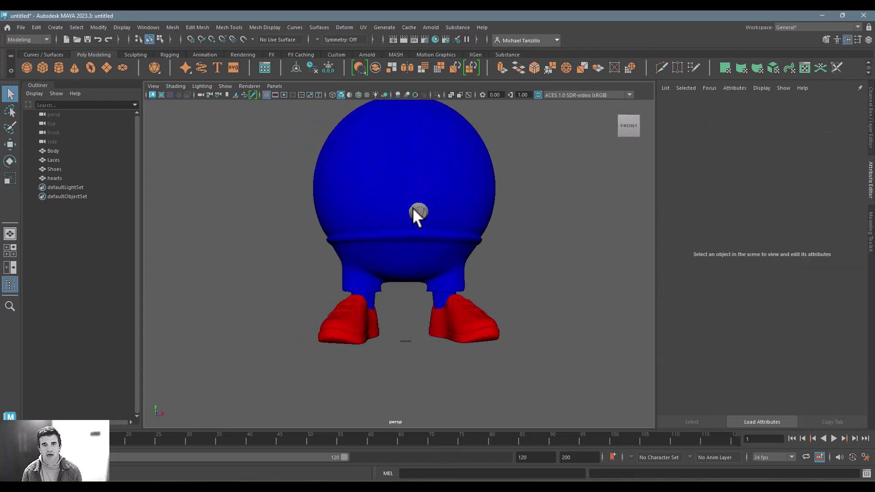
{"action": "scroll", "coordinate": [412, 207], "scroll_direction": "up", "scroll_amount": 5}
{"action": "right_click_drag", "start_coordinate": [412, 229], "coordinate": [406, 246]}
{"action": "left_click_drag", "start_coordinate": [365, 186], "coordinate": [416, 230]}
{"action": "right_click_drag", "start_coordinate": [415, 230], "coordinate": [480, 433]}
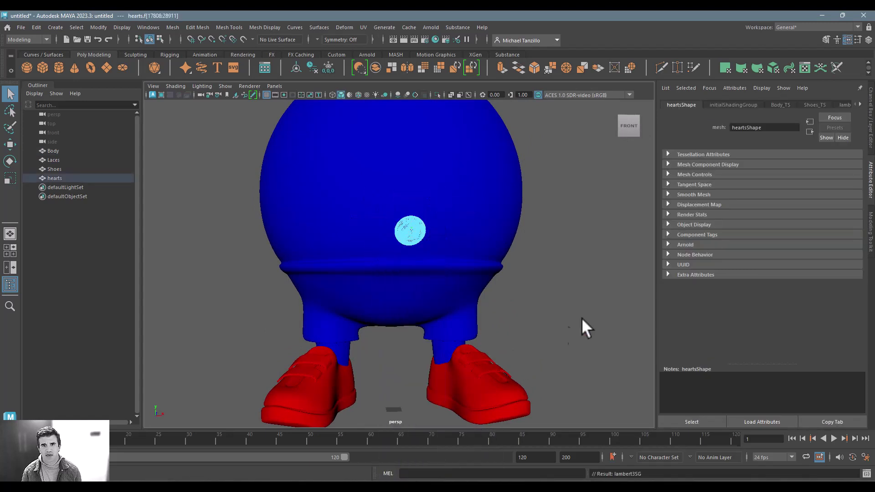
{"action": "left_click", "coordinate": [582, 318]}
{"action": "left_click_drag", "start_coordinate": [582, 318], "coordinate": [546, 292], "text": "alt"}
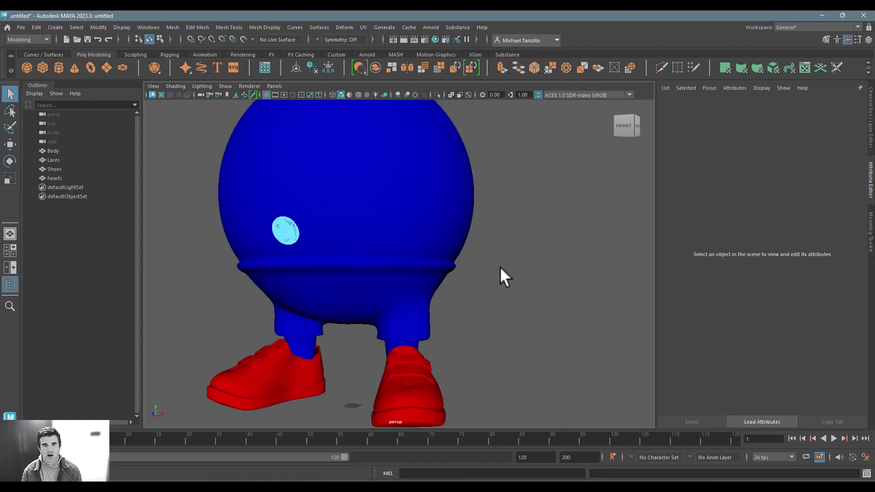
{"action": "right_click_drag", "start_coordinate": [421, 217], "coordinate": [462, 204]}
{"action": "left_click", "coordinate": [562, 240]}
{"action": "left_click_drag", "start_coordinate": [563, 240], "coordinate": [517, 276], "text": "alt"}
{"action": "middle_click_drag", "start_coordinate": [518, 276], "coordinate": [513, 271], "text": "alt"}
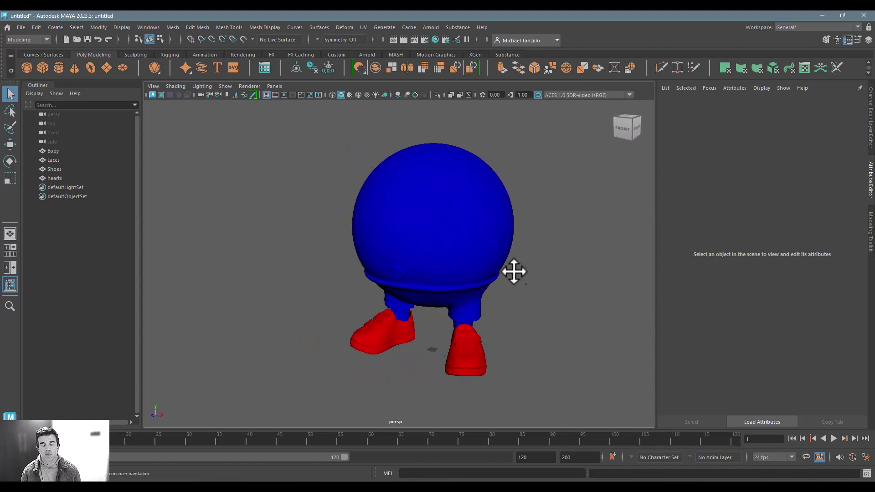
{"action": "right_click_drag", "start_coordinate": [514, 271], "coordinate": [519, 273], "text": "alt"}
{"action": "middle_click_drag", "start_coordinate": [520, 273], "coordinate": [484, 291], "text": "alt"}
{"action": "right_click_drag", "start_coordinate": [485, 292], "coordinate": [450, 280], "text": "alt"}
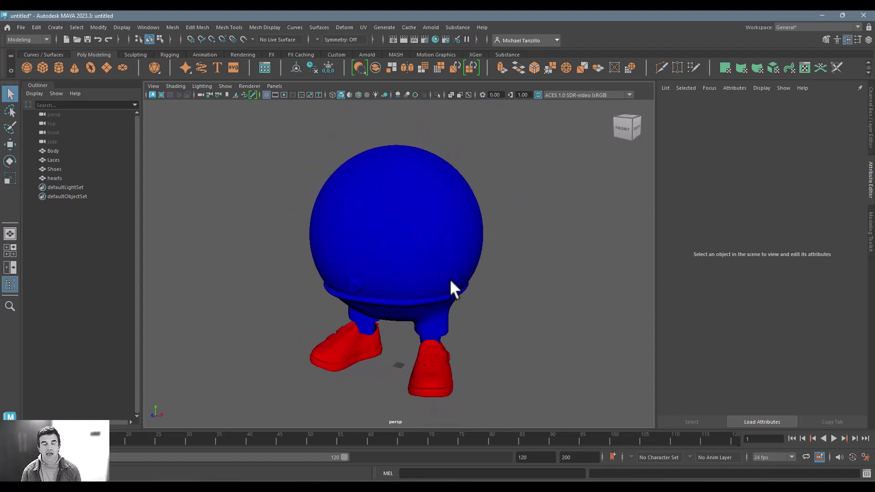
Export the whole scene with Export All to the Desktop as Ballman.fbx
{"action": "left_click", "coordinate": [20, 27]}
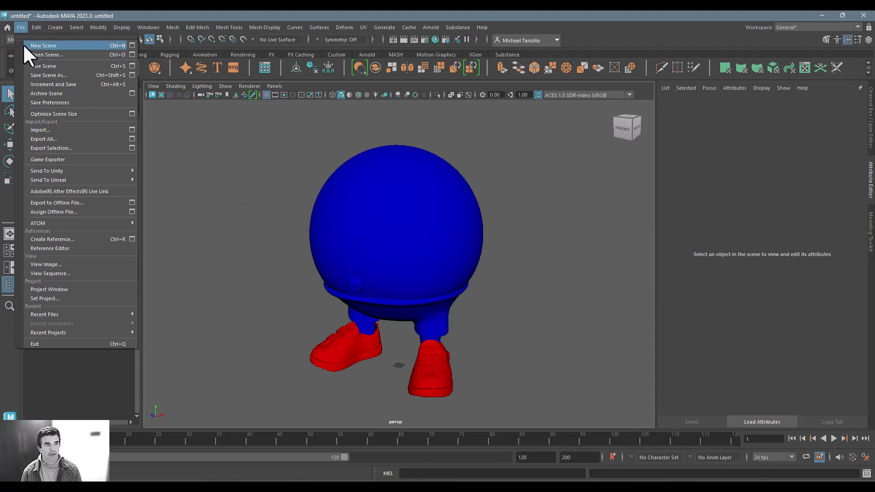
{"action": "left_click", "coordinate": [64, 140]}
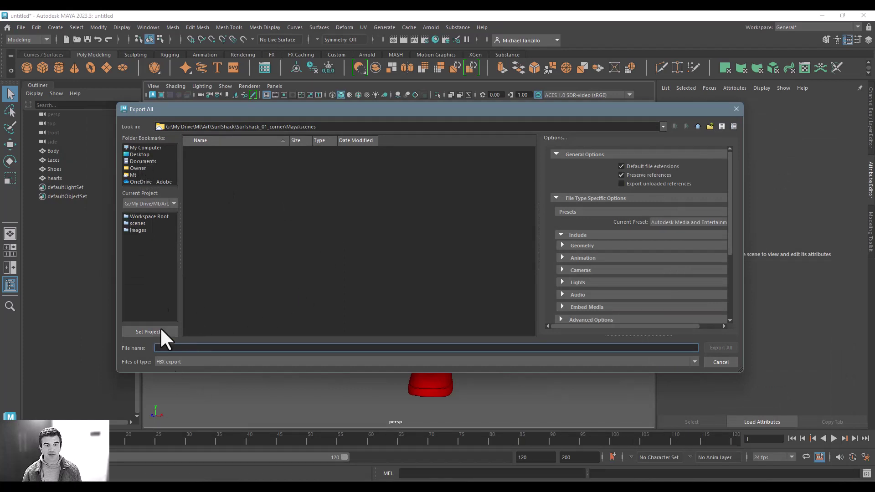
{"action": "left_click", "coordinate": [139, 155]}
{"action": "left_click", "coordinate": [189, 348]}
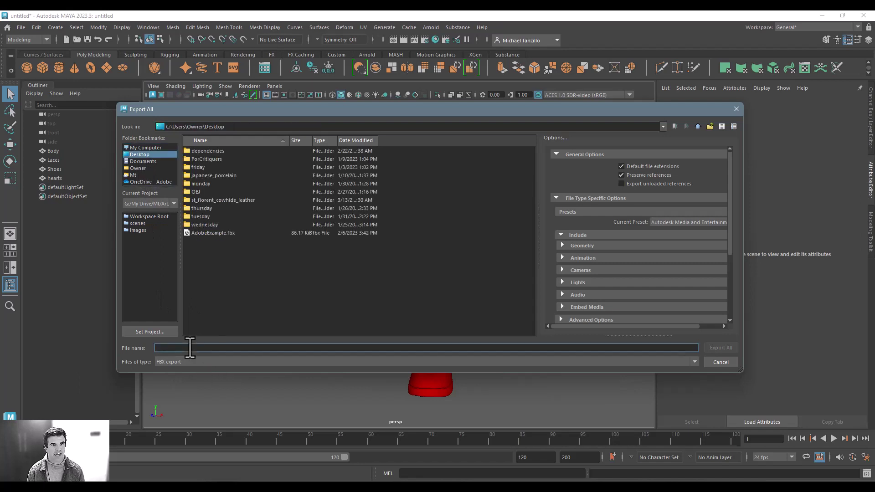
{"action": "type", "text": "Ballman"}
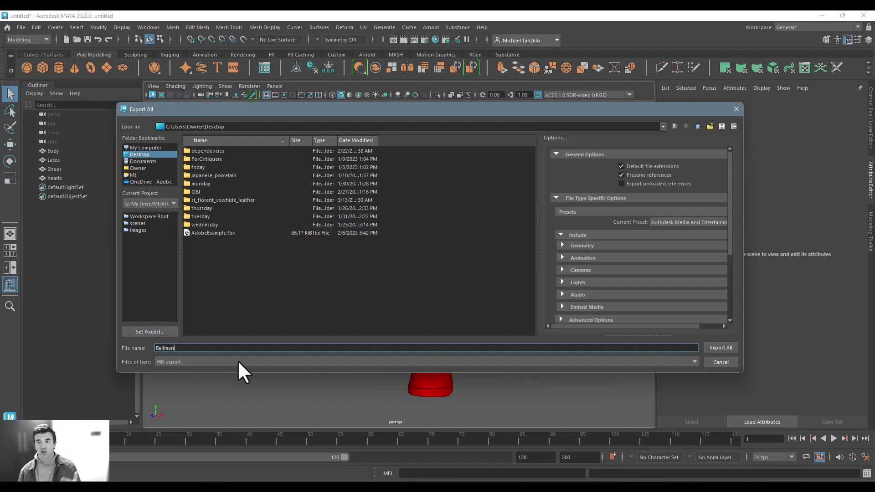
{"action": "left_click", "coordinate": [712, 349]}
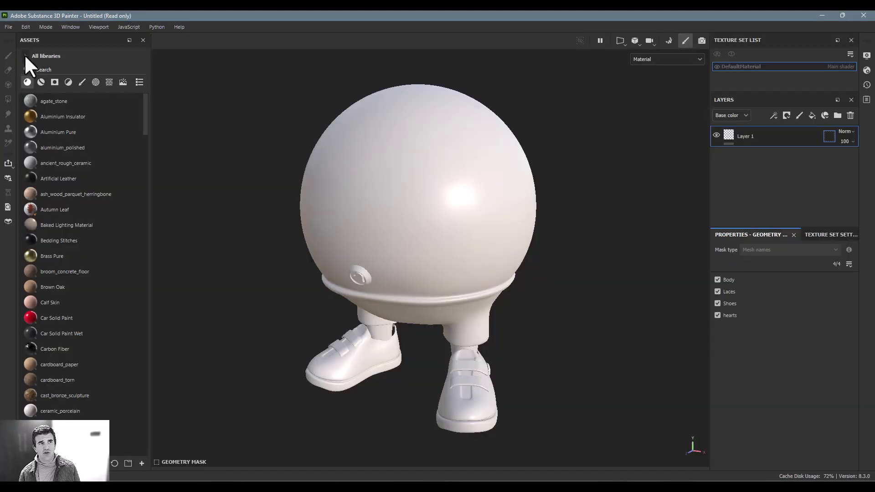
Cancel the new-project dialog and return to painting on Layer 1
{"action": "left_click", "coordinate": [9, 26]}
{"action": "left_click", "coordinate": [13, 38]}
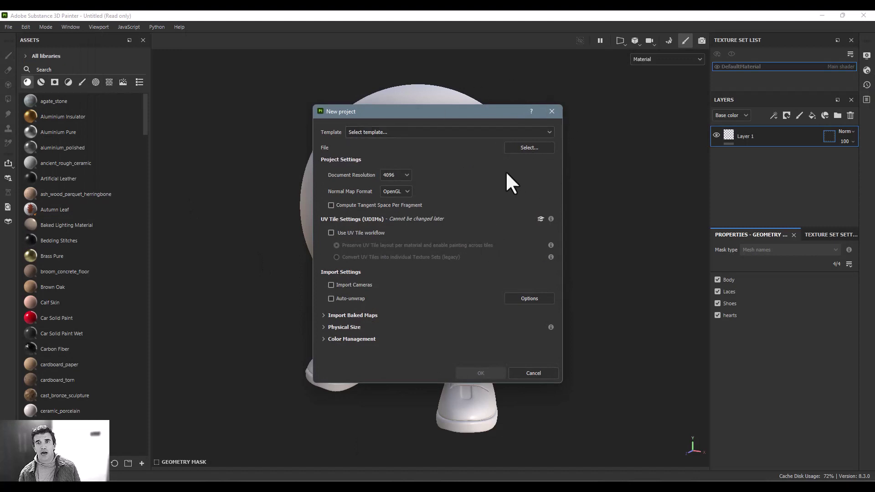
{"action": "left_click", "coordinate": [552, 111]}
{"action": "right_click", "coordinate": [464, 185]}
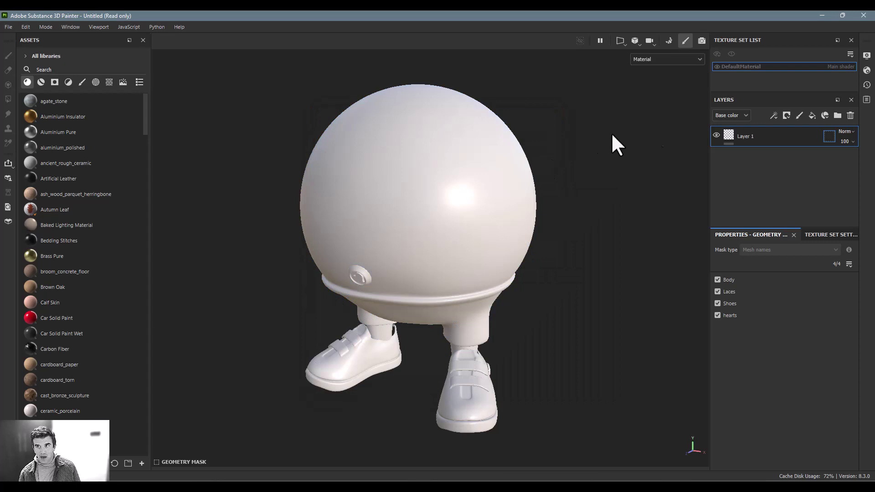
{"action": "left_click", "coordinate": [728, 137]}
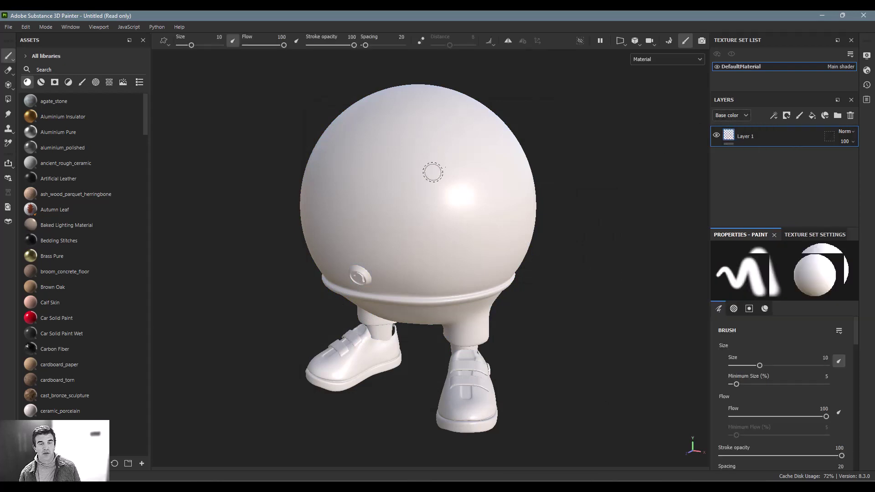
In Project Configuration, choose Desktop Ballman.fbx as the replacement mesh file
{"action": "left_click", "coordinate": [25, 27]}
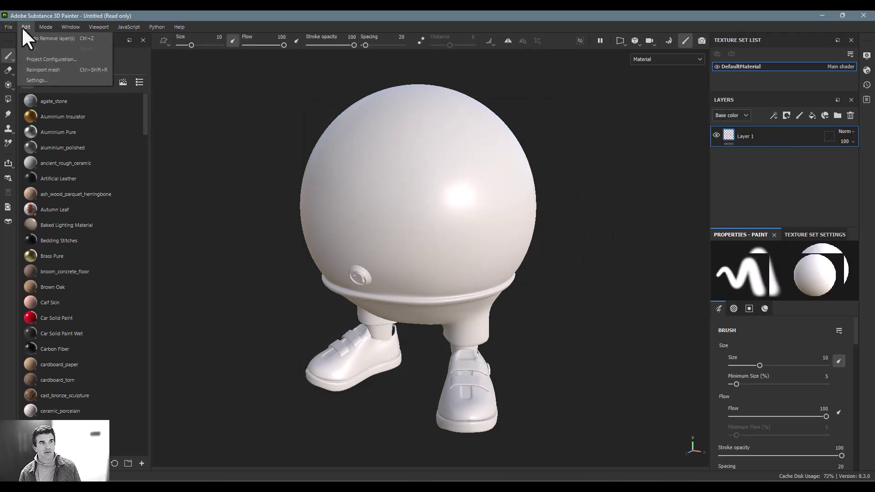
{"action": "left_click", "coordinate": [34, 59]}
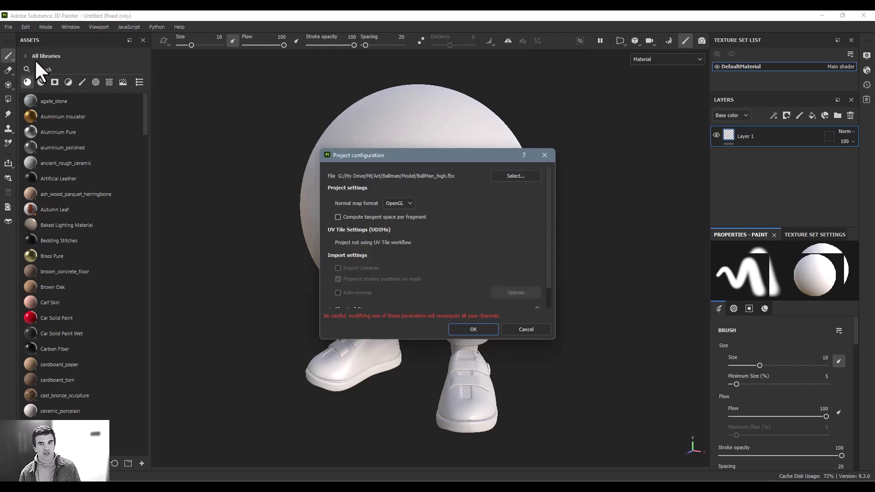
{"action": "left_click", "coordinate": [517, 176]}
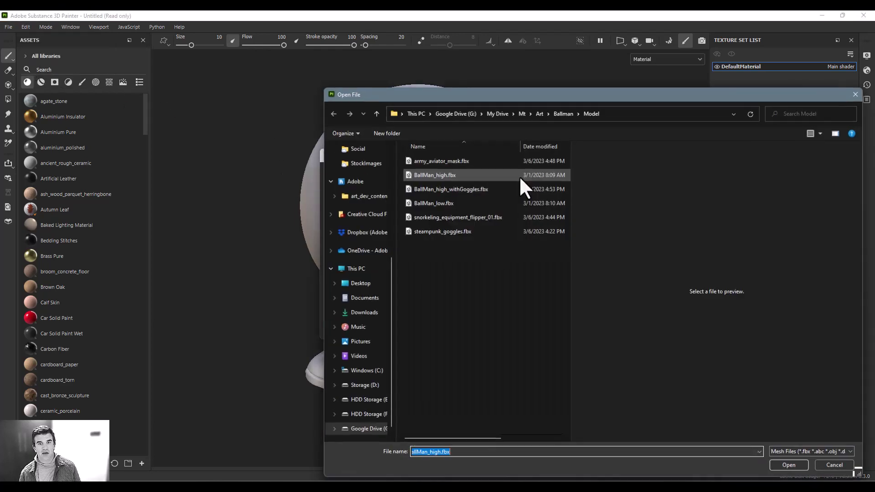
{"action": "scroll", "coordinate": [357, 232], "scroll_direction": "up", "scroll_amount": 3}
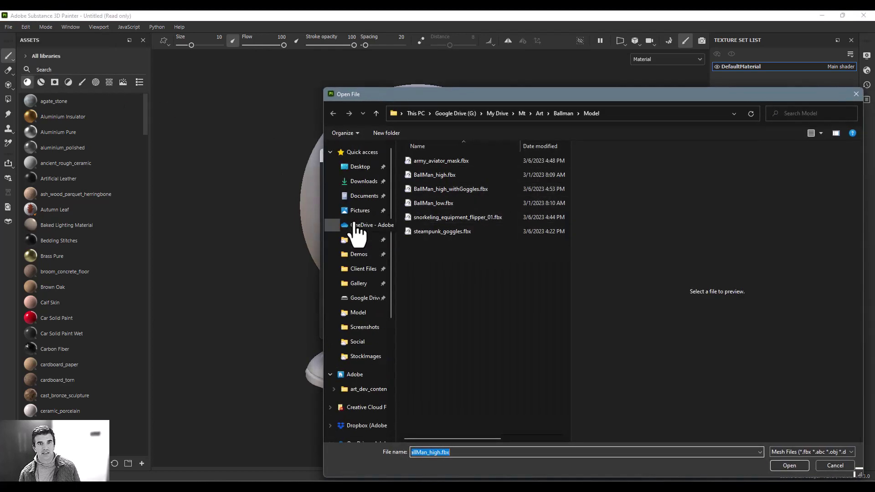
{"action": "left_click", "coordinate": [361, 168]}
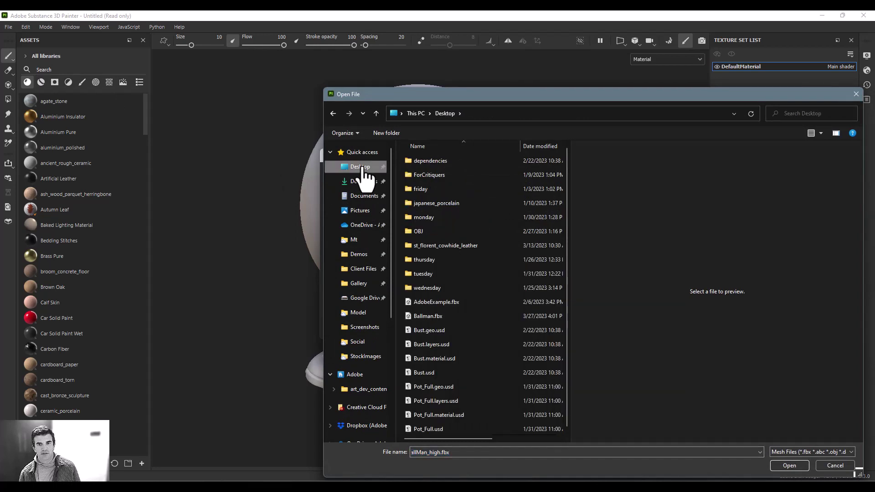
{"action": "left_click", "coordinate": [441, 315]}
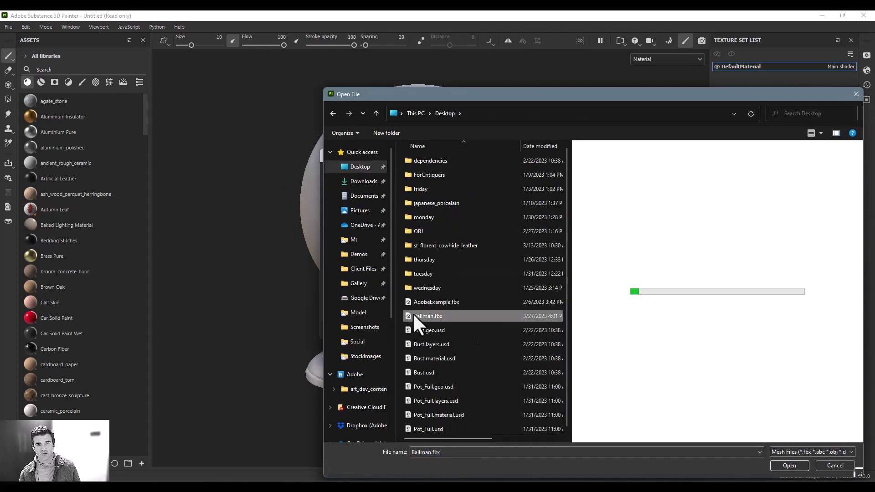
{"action": "left_click", "coordinate": [791, 465]}
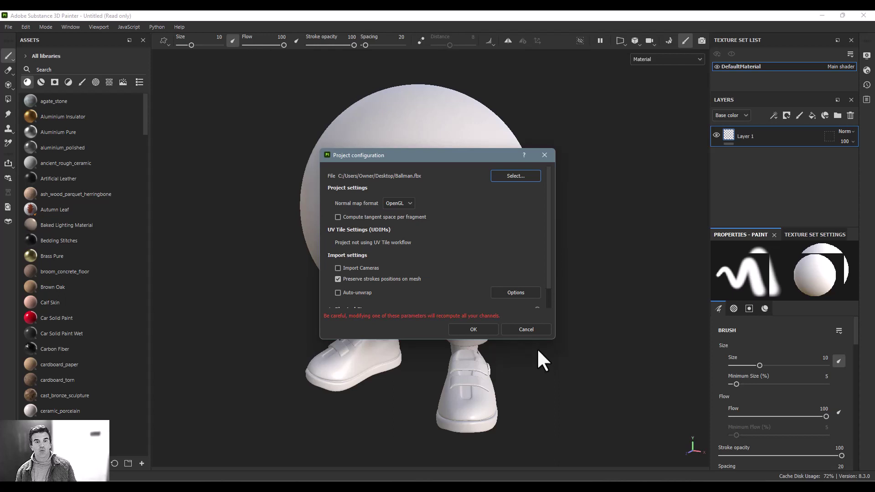
Apply the new mesh, then toggle the Body_TS and Shoes_TS texture sets to check each
{"action": "left_click", "coordinate": [474, 330]}
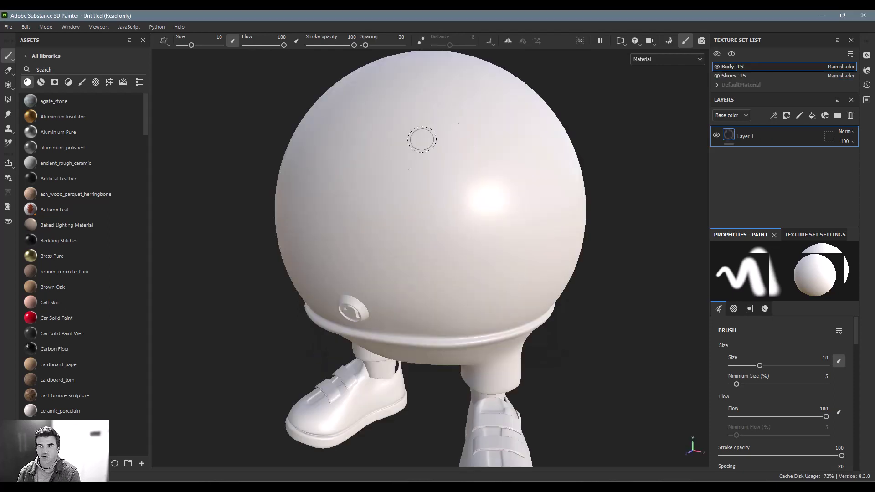
{"action": "key", "text": "f"}
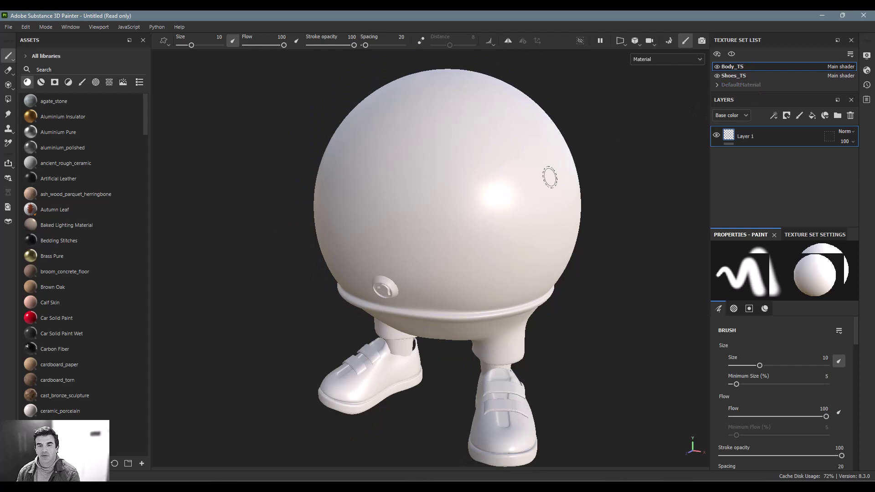
{"action": "left_click", "coordinate": [717, 67]}
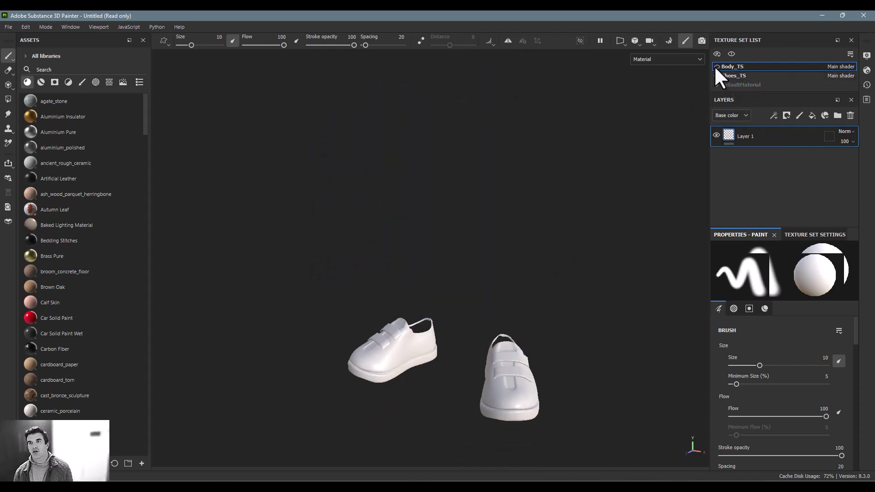
{"action": "left_click", "coordinate": [716, 67]}
{"action": "left_click", "coordinate": [715, 75]}
{"action": "left_click", "coordinate": [715, 75]}
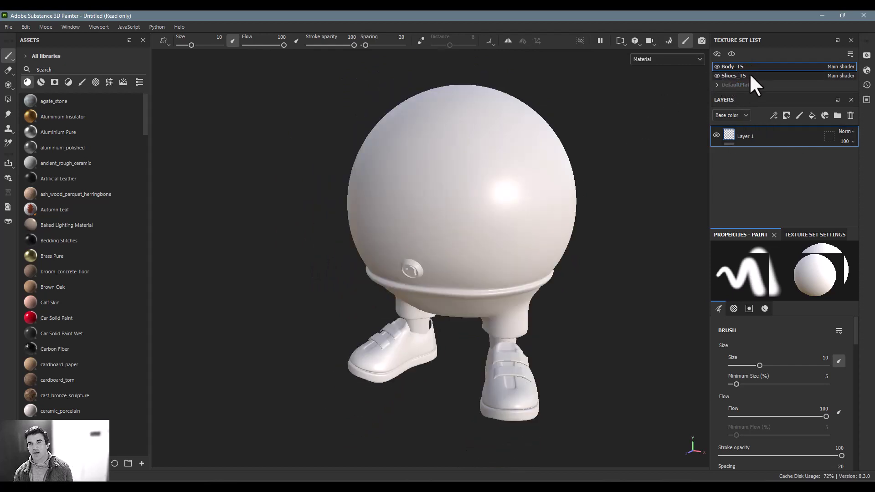
Drag the Brass Pure material onto the body
{"action": "middle_click_drag", "start_coordinate": [624, 115], "coordinate": [565, 106]}
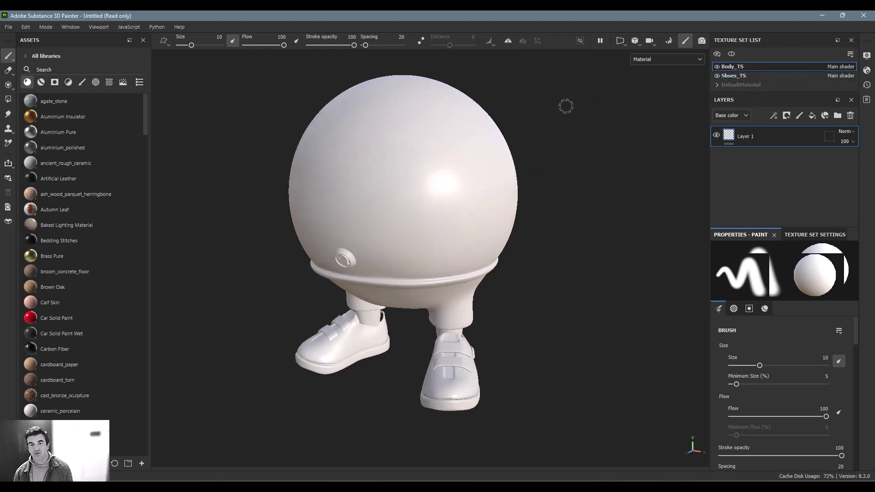
{"action": "left_click_drag", "start_coordinate": [565, 106], "coordinate": [582, 131], "text": "alt"}
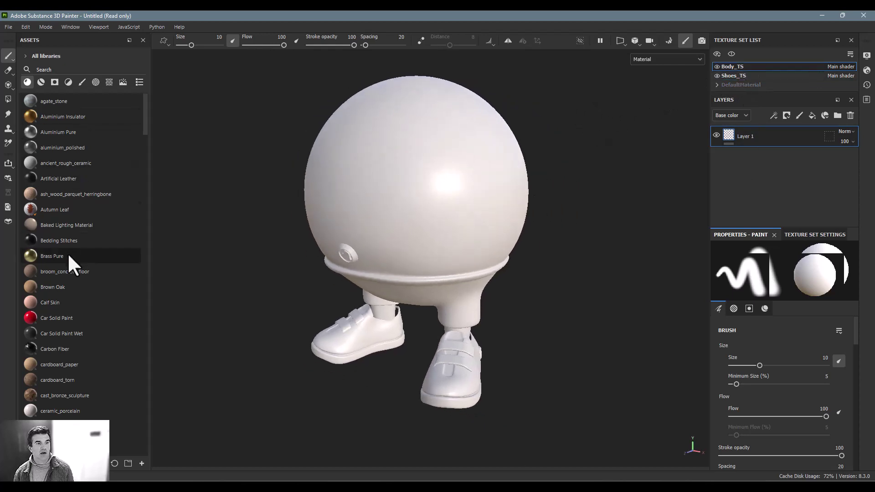
{"action": "left_click_drag", "start_coordinate": [70, 258], "coordinate": [415, 199]}
Search Assets for 'fabric' and drop synthetic_eco_lor_french_terry onto the Shoes_TS texture set
{"action": "left_click", "coordinate": [729, 76]}
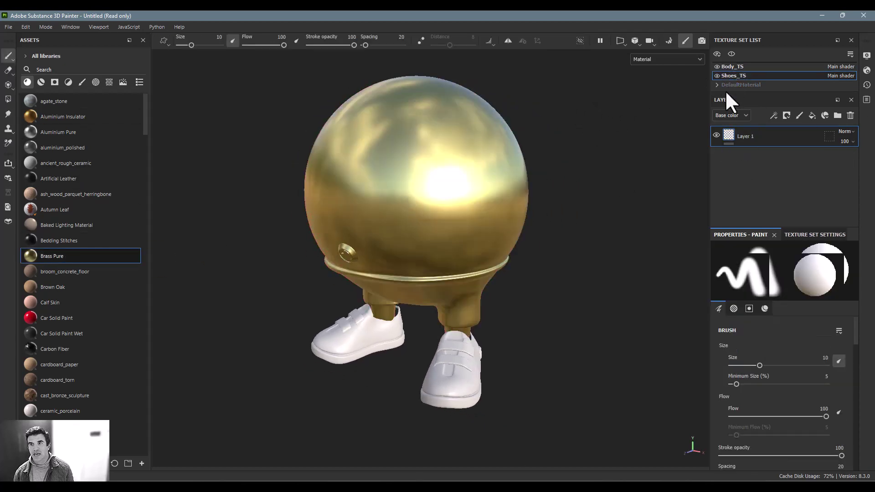
{"action": "left_click", "coordinate": [86, 68]}
{"action": "type", "text": "fabric"}
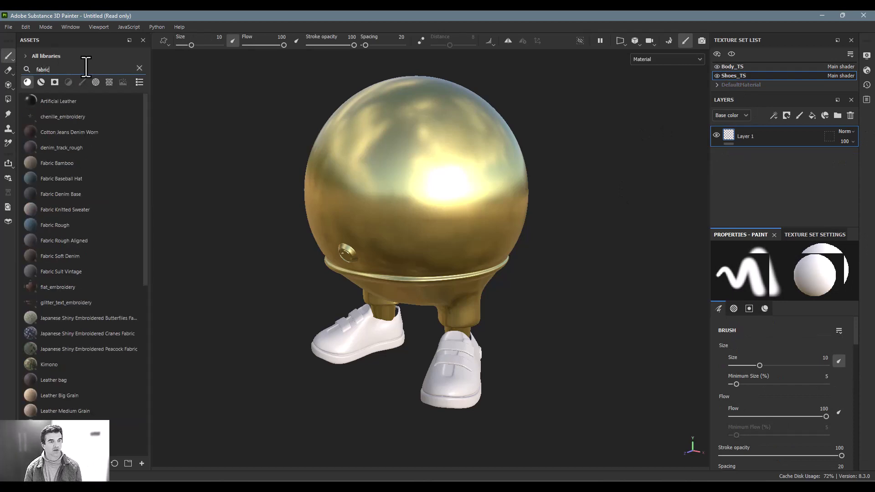
{"action": "scroll", "coordinate": [74, 277], "scroll_direction": "down", "scroll_amount": 7}
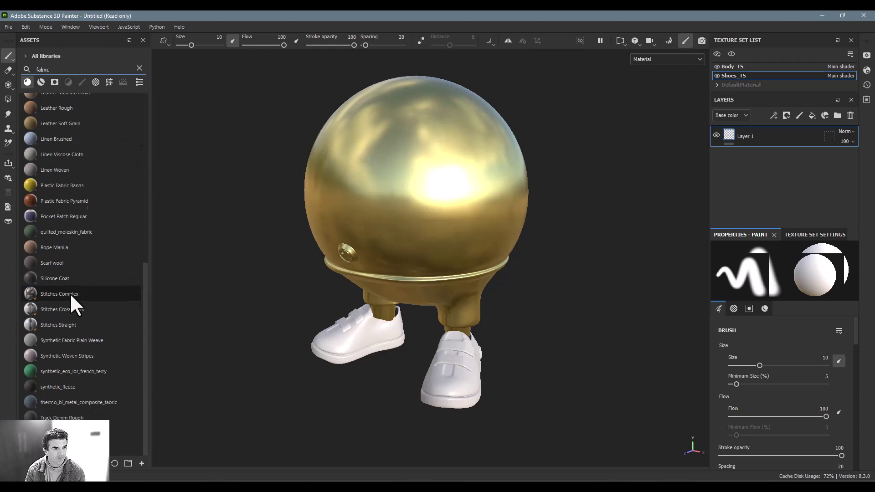
{"action": "left_click", "coordinate": [72, 373]}
{"action": "left_click_drag", "start_coordinate": [69, 370], "coordinate": [438, 367]}
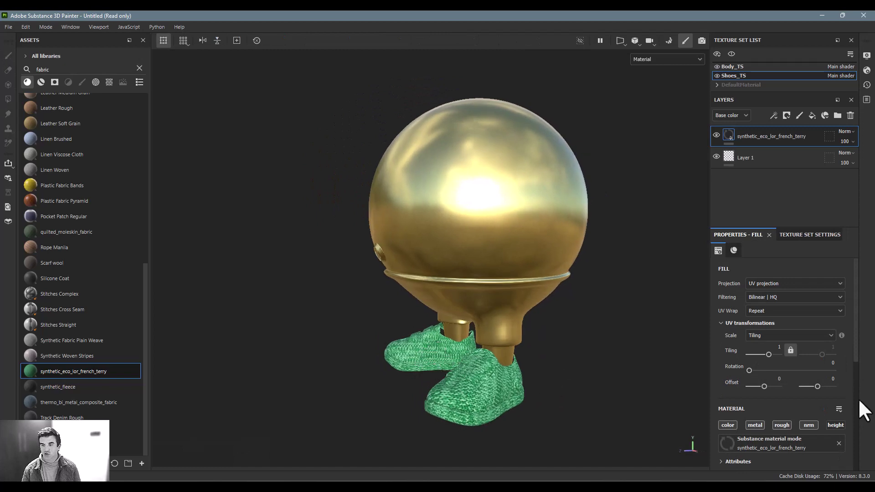
Switch the shoe fill's UV Scale from Tiling to Physical size and inspect the smooth green shoes
{"action": "left_click", "coordinate": [770, 335]}
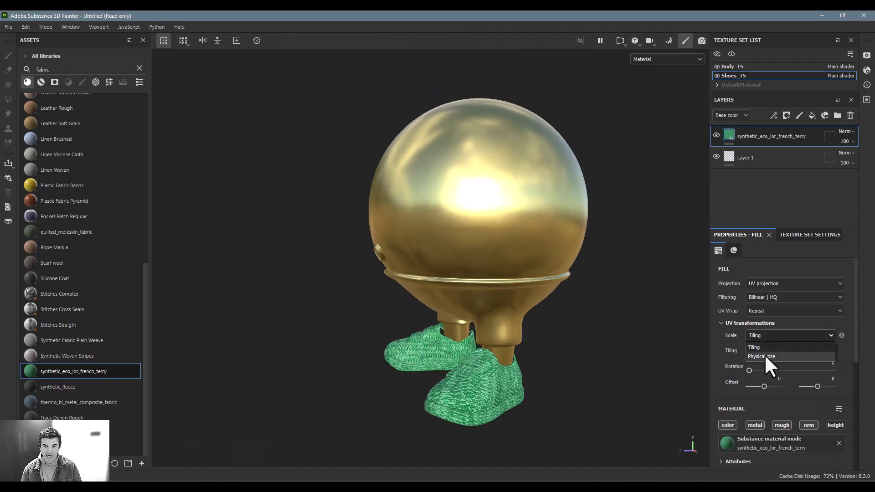
{"action": "left_click", "coordinate": [765, 354]}
{"action": "left_click_drag", "start_coordinate": [567, 341], "coordinate": [499, 371], "text": "alt"}
{"action": "scroll", "coordinate": [498, 322], "scroll_direction": "up", "scroll_amount": 3}
{"action": "left_click_drag", "start_coordinate": [469, 342], "coordinate": [560, 331], "text": "alt"}
{"action": "middle_click_drag", "start_coordinate": [561, 331], "coordinate": [397, 219]}
{"action": "left_click_drag", "start_coordinate": [396, 218], "coordinate": [418, 223], "text": "alt"}
{"action": "left_click_drag", "start_coordinate": [359, 201], "coordinate": [414, 244], "text": "alt"}
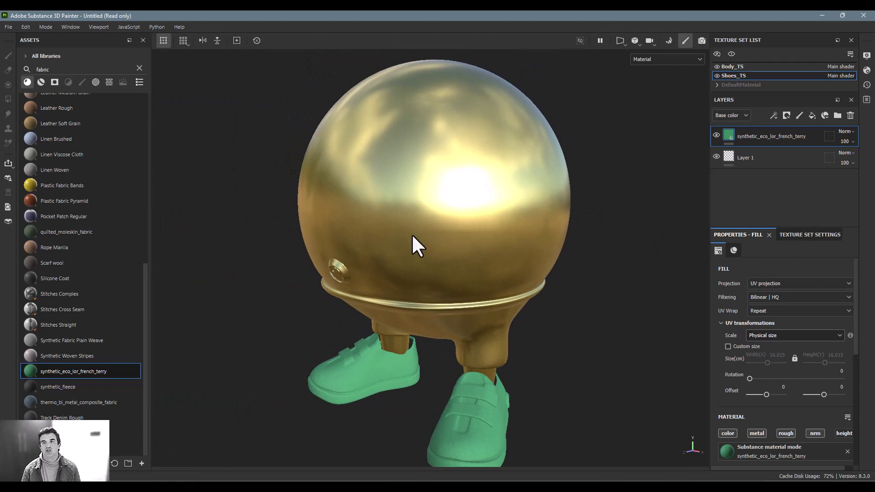
{"action": "right_click_drag", "start_coordinate": [414, 244], "coordinate": [301, 216], "text": "alt"}
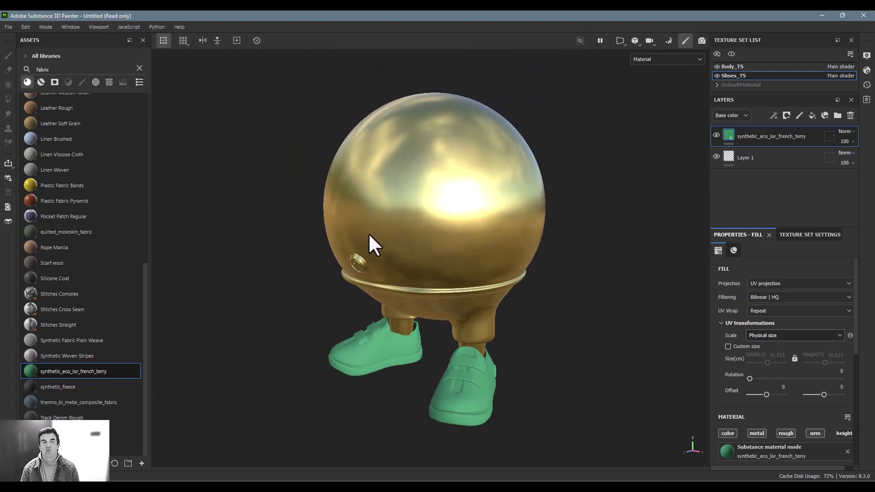